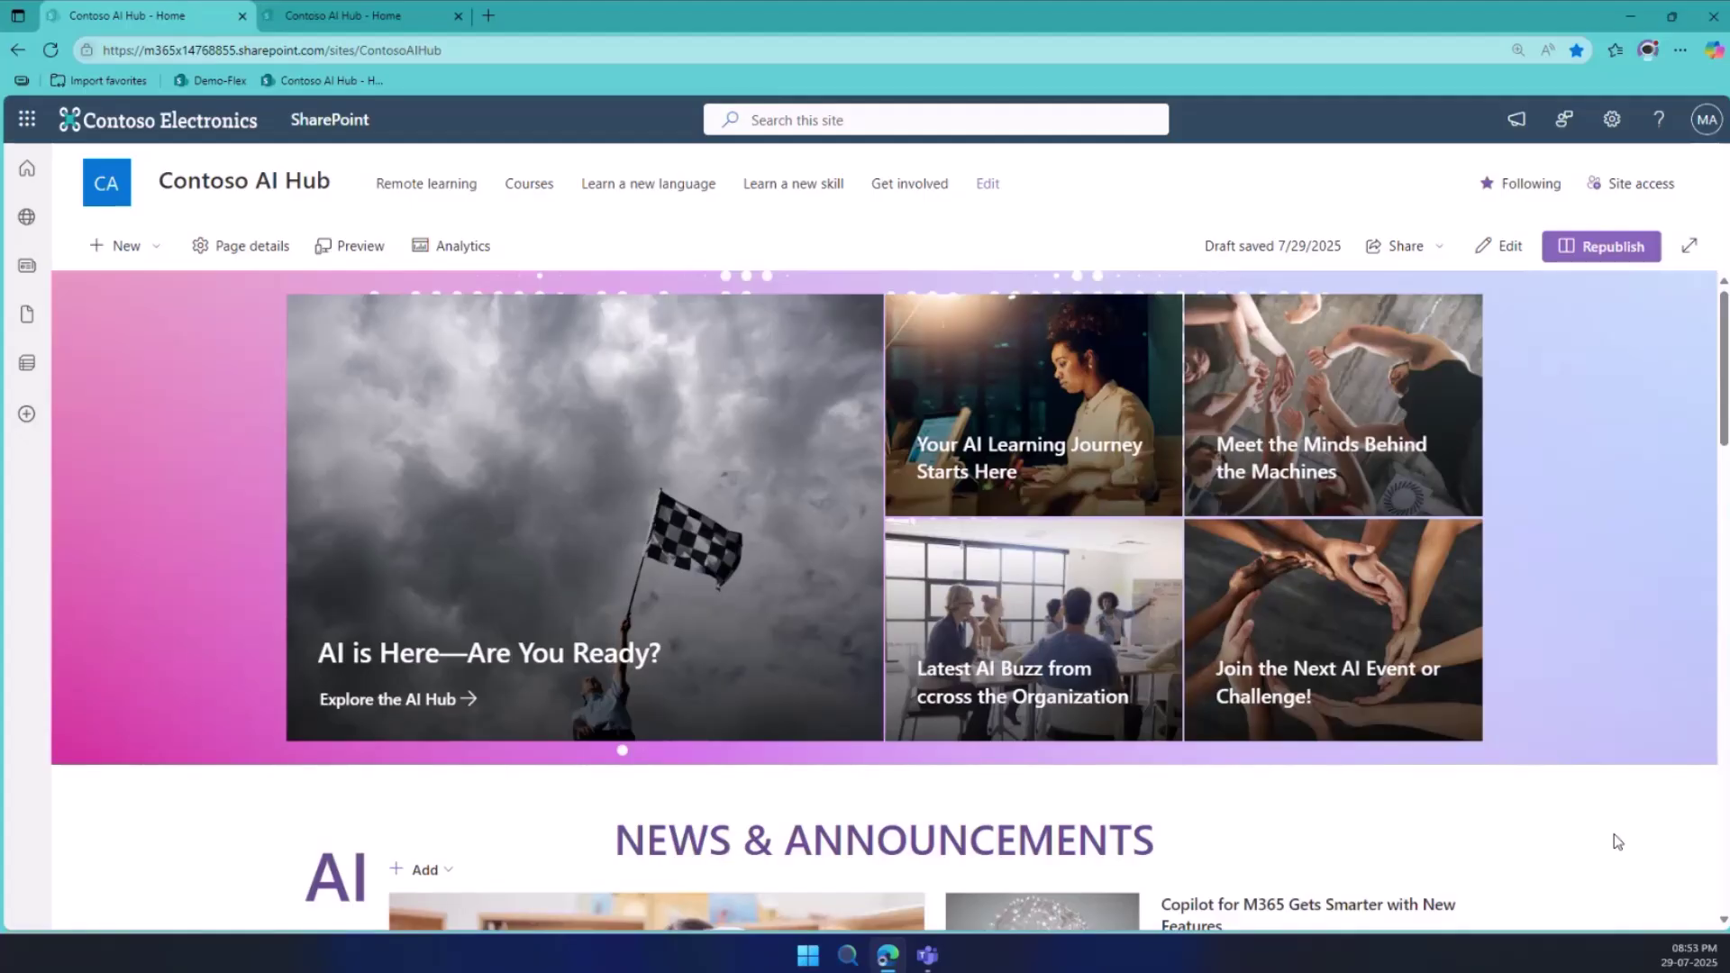
Look over the Contoso AI Hub home page from the hero banner down to the footer.
{"action": "scroll", "coordinate": [1618, 840], "scroll_direction": "down", "scroll_amount": 4}
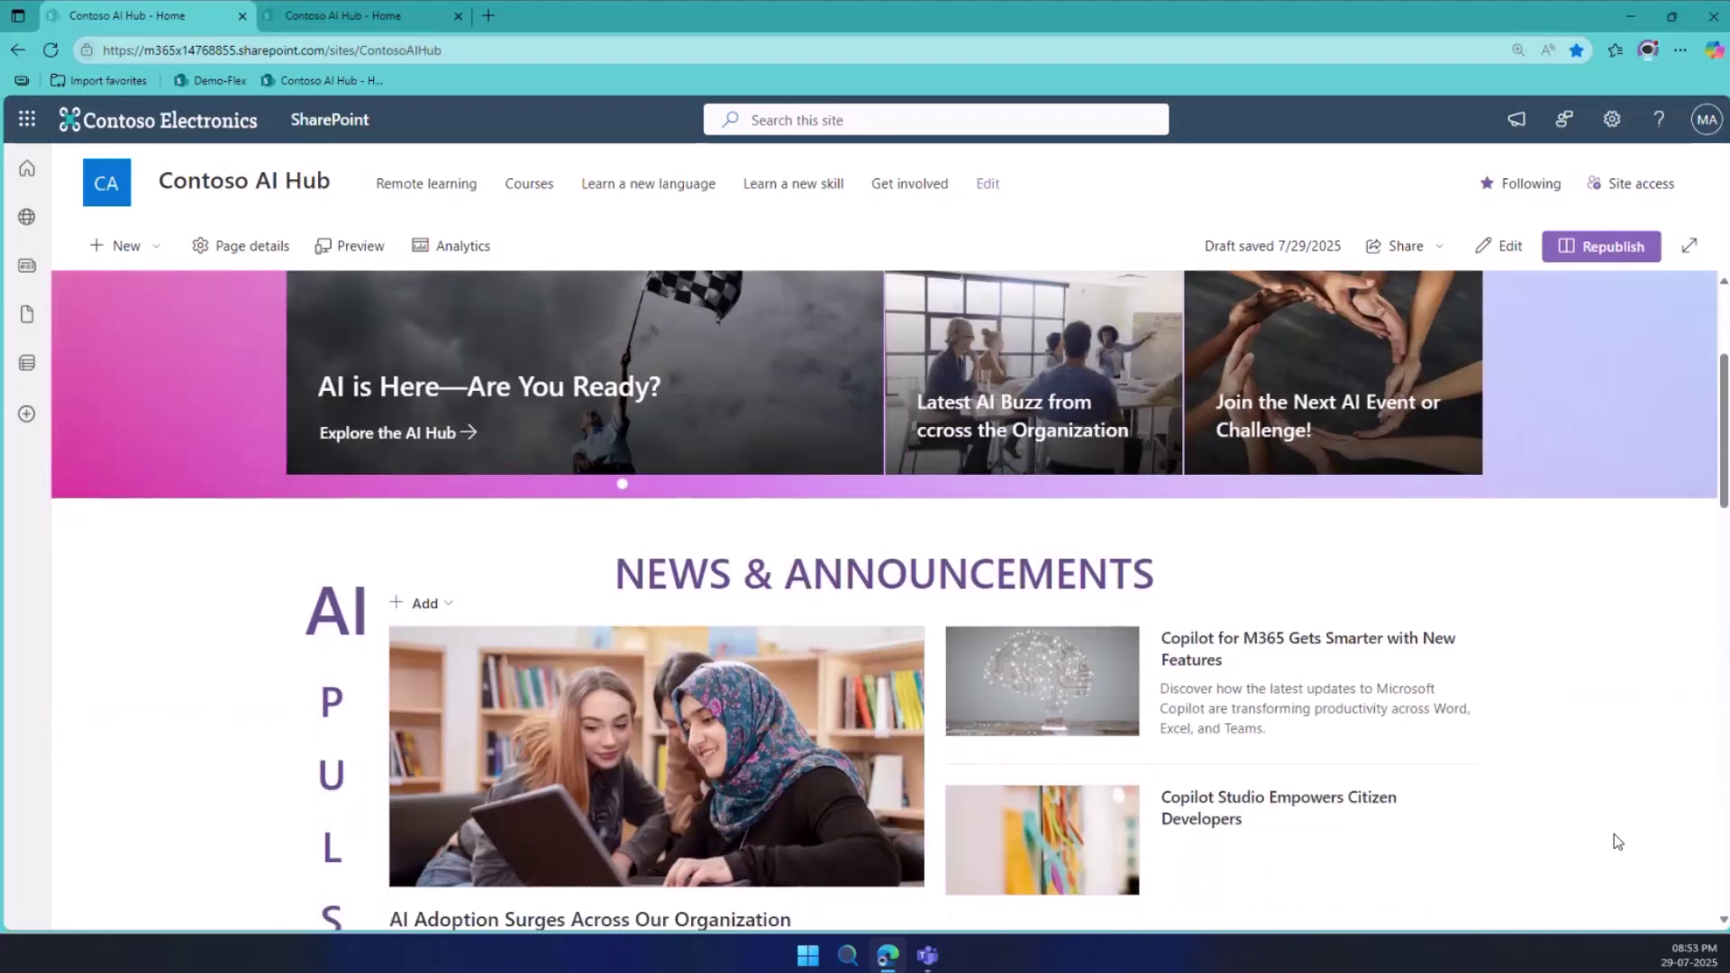
{"action": "scroll", "coordinate": [1617, 840], "scroll_direction": "down", "scroll_amount": 2}
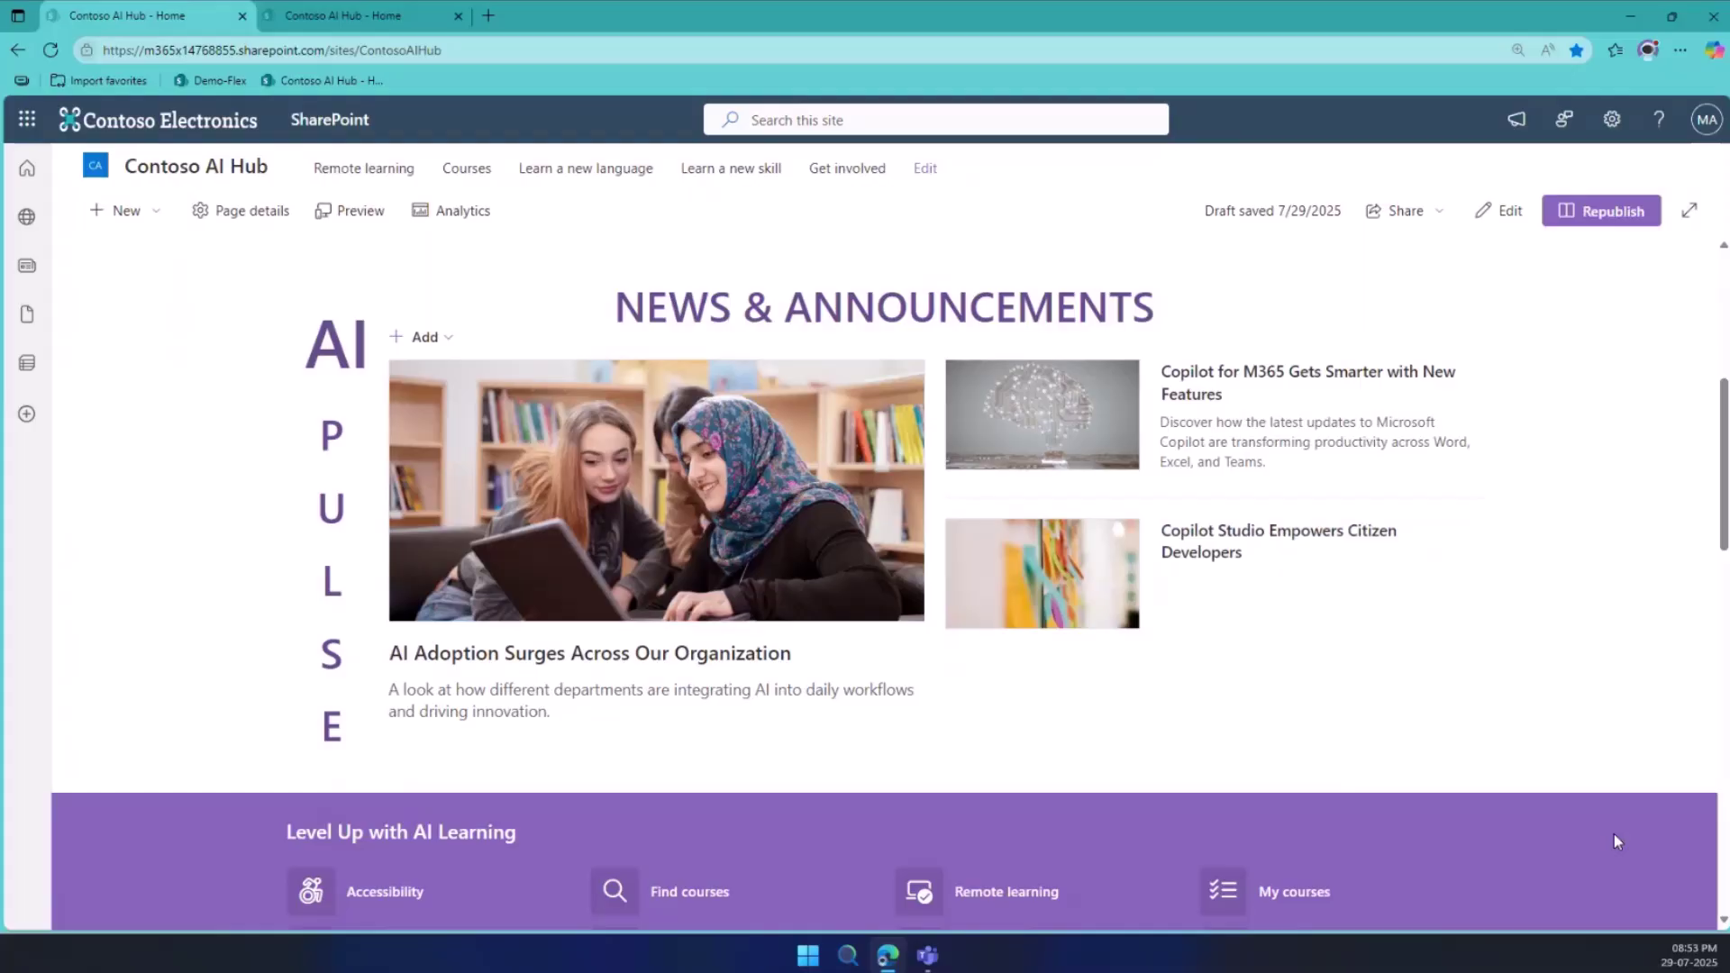
{"action": "scroll", "coordinate": [1613, 840], "scroll_direction": "down", "scroll_amount": 5}
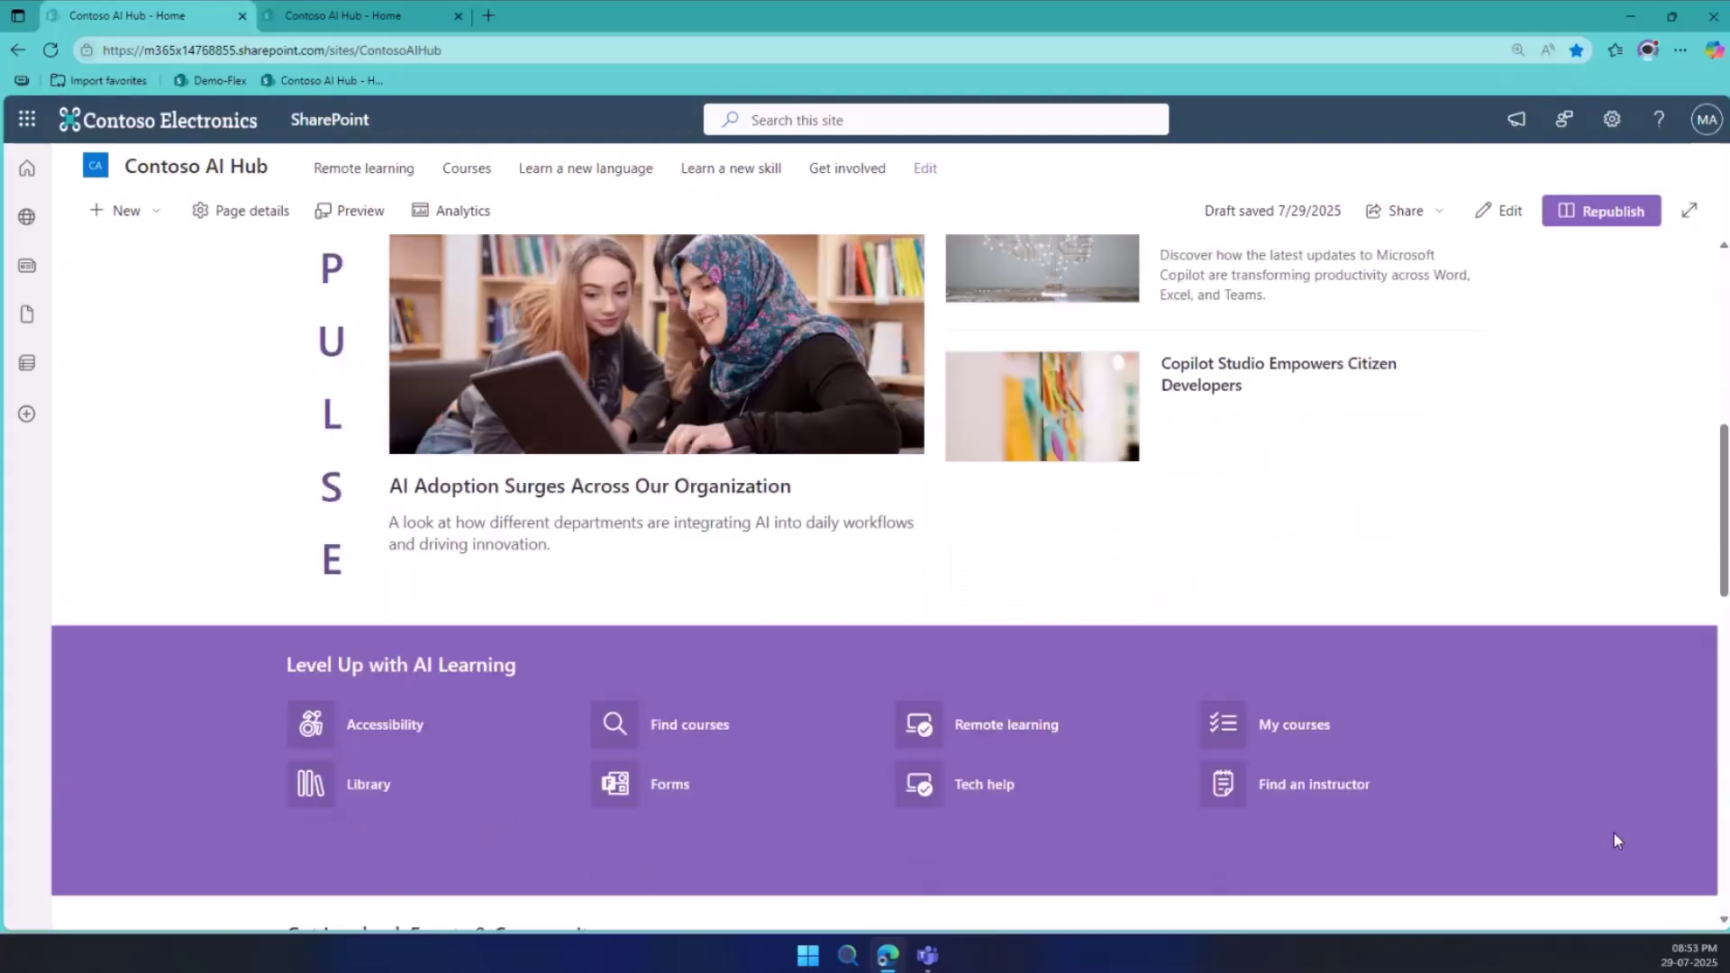
{"action": "scroll", "coordinate": [1618, 841], "scroll_direction": "down", "scroll_amount": 6}
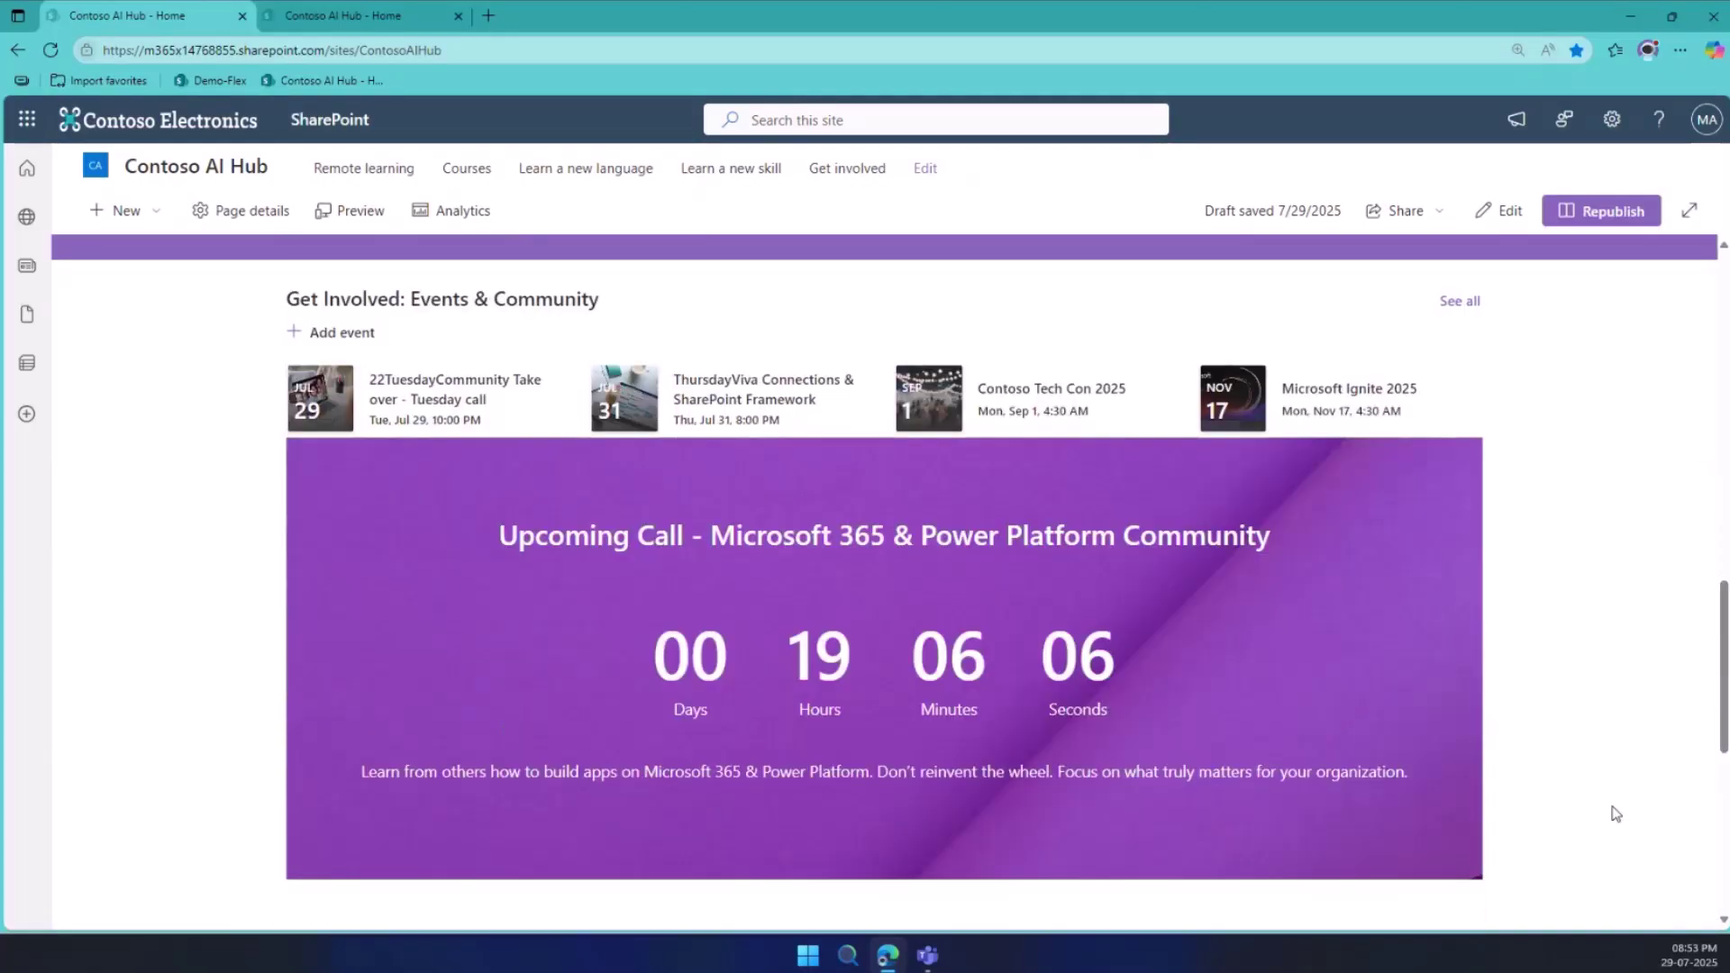
{"action": "scroll", "coordinate": [1613, 803], "scroll_direction": "down", "scroll_amount": 4}
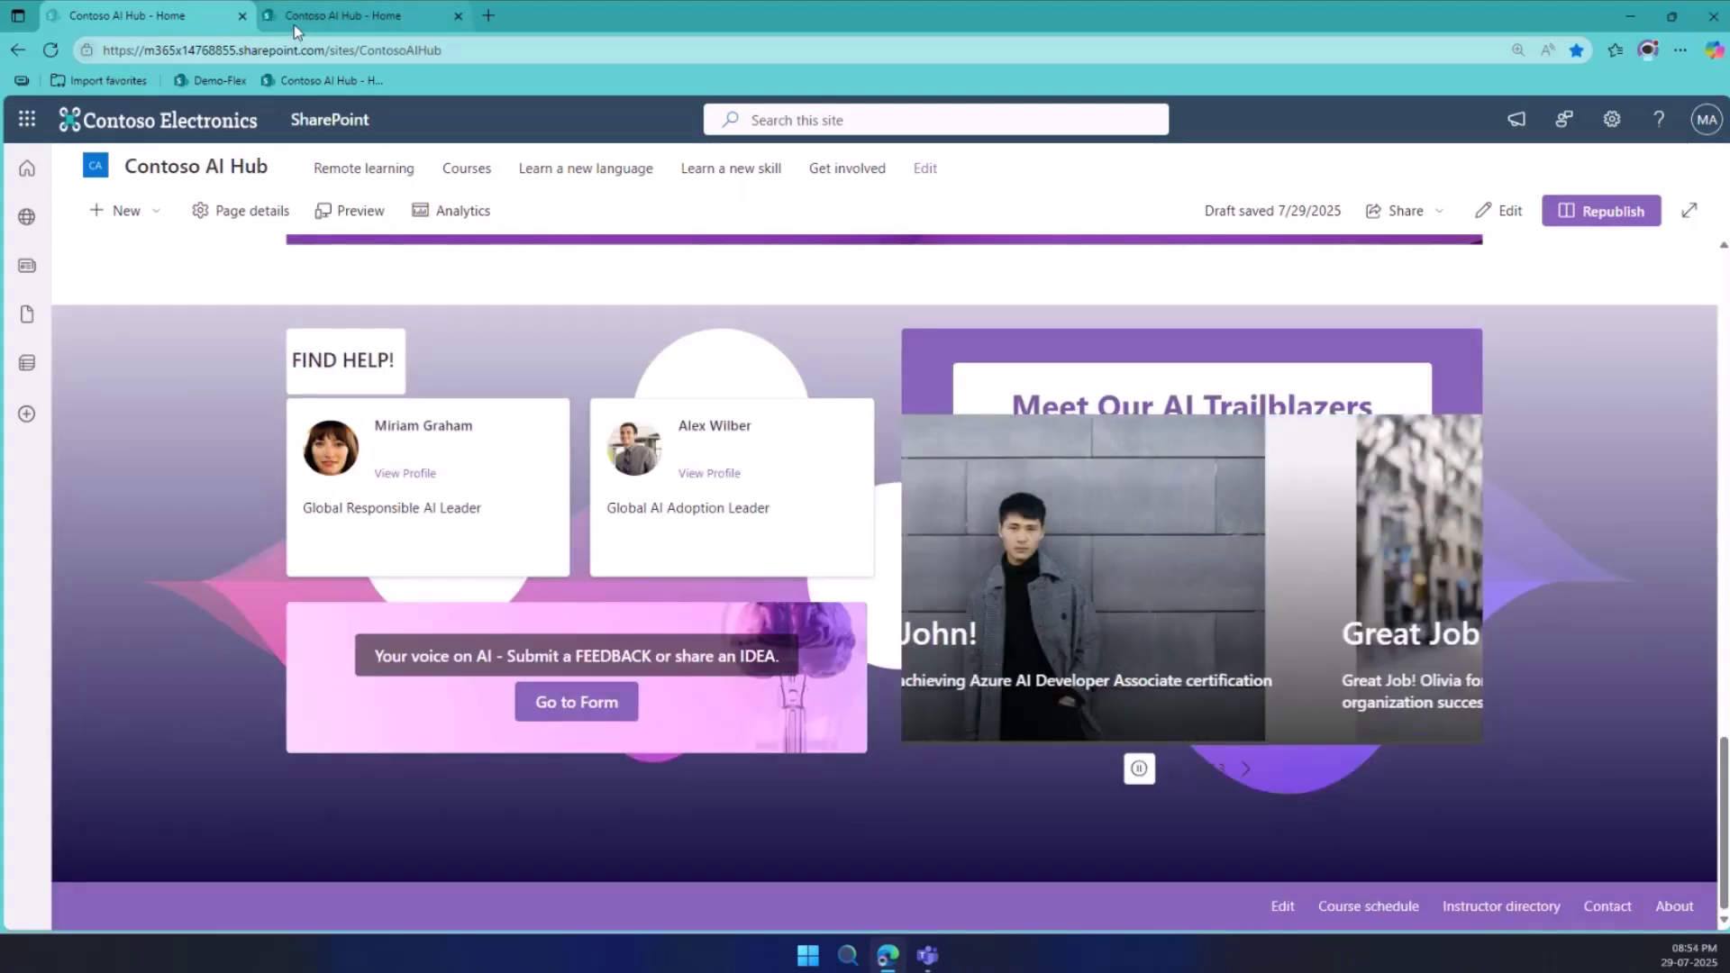
Switch to the home page's edit-mode copy and add a flexible section below the Find Help and AI Trailblazers section.
{"action": "left_click", "coordinate": [294, 25]}
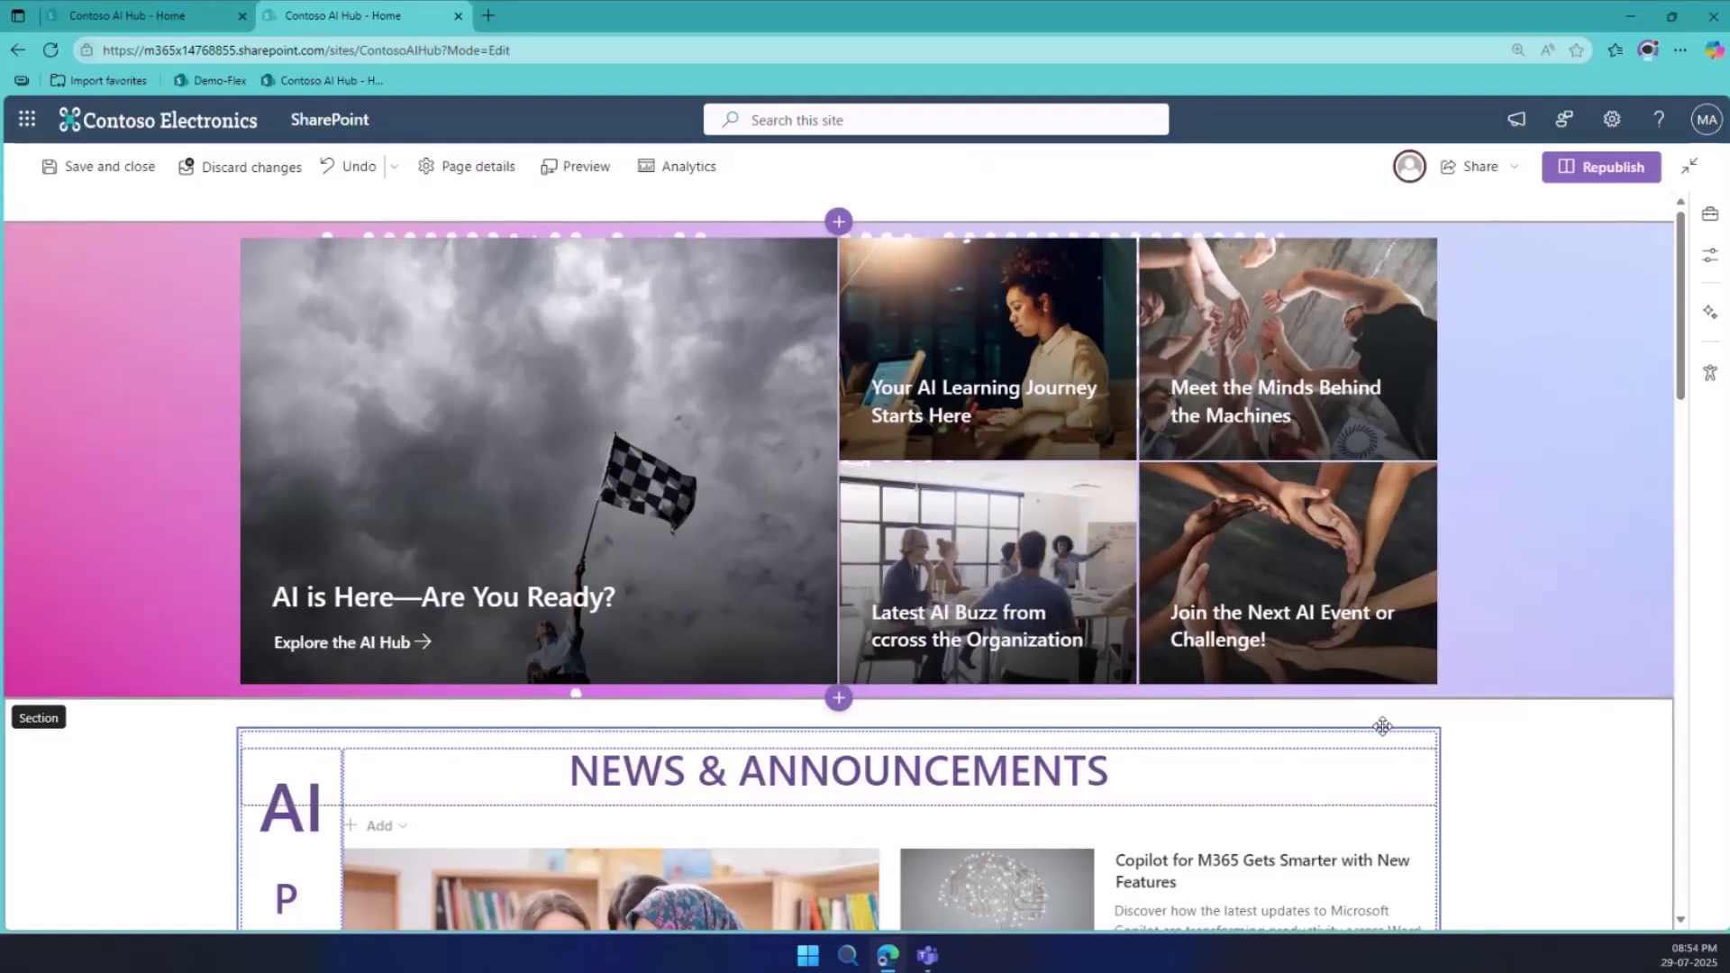
{"action": "scroll", "coordinate": [1383, 726], "scroll_direction": "down", "scroll_amount": 3}
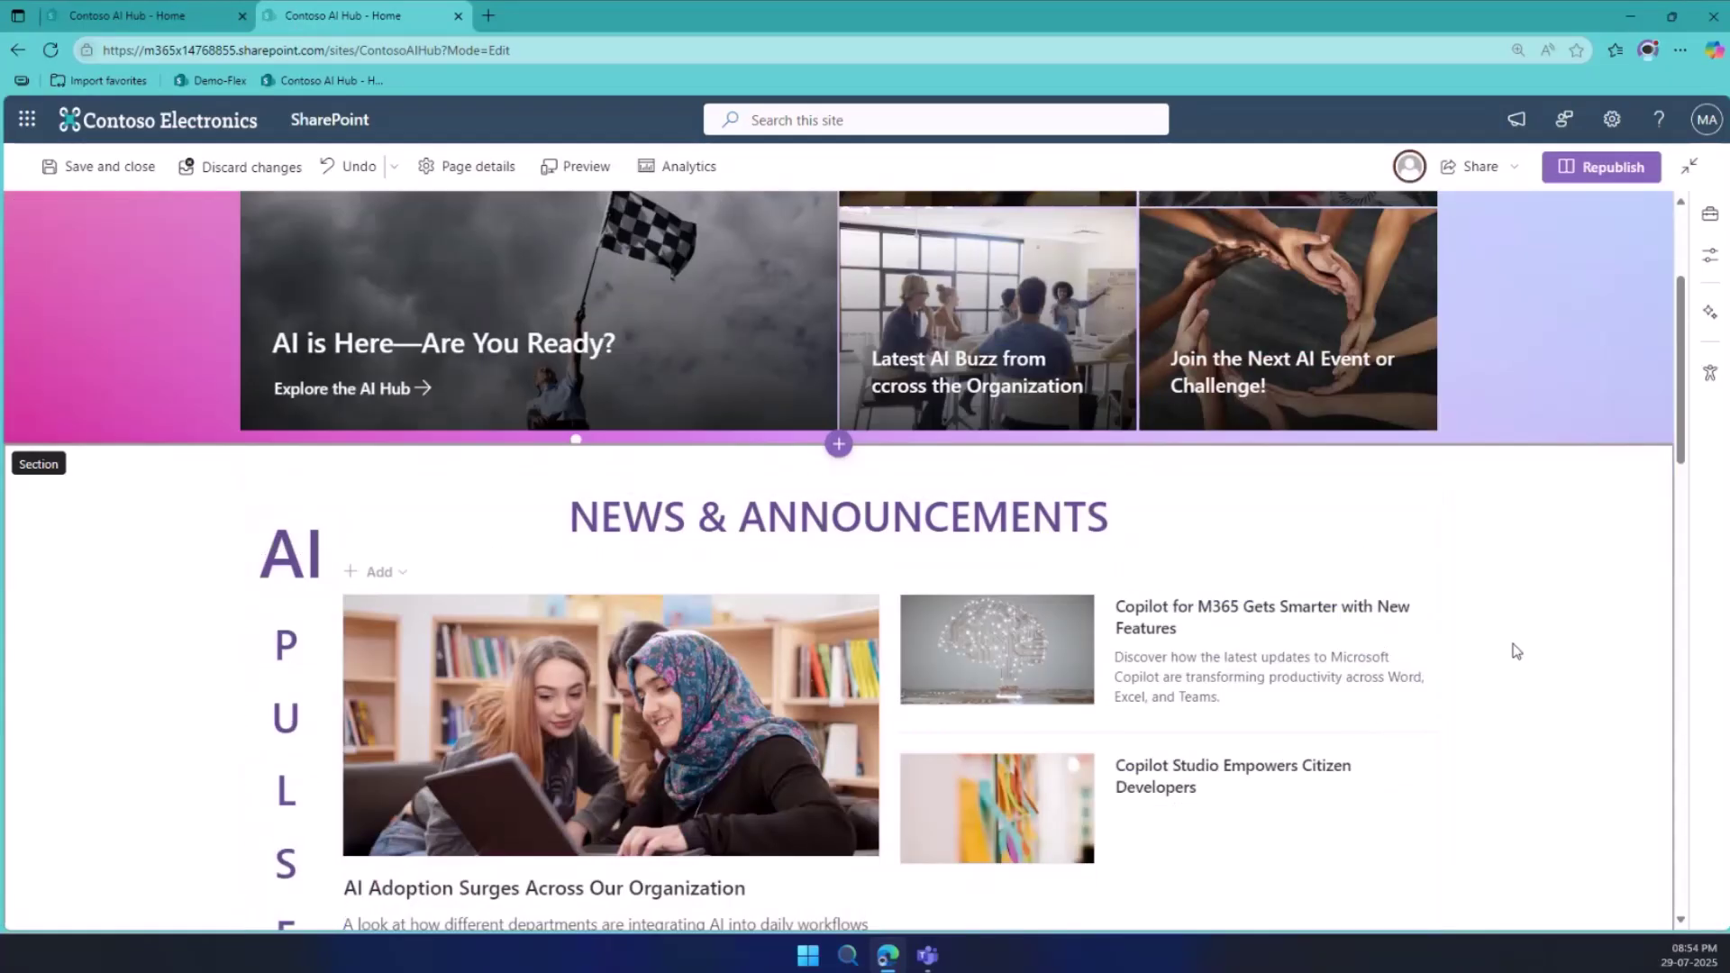
{"action": "scroll", "coordinate": [1517, 650], "scroll_direction": "down", "scroll_amount": 2}
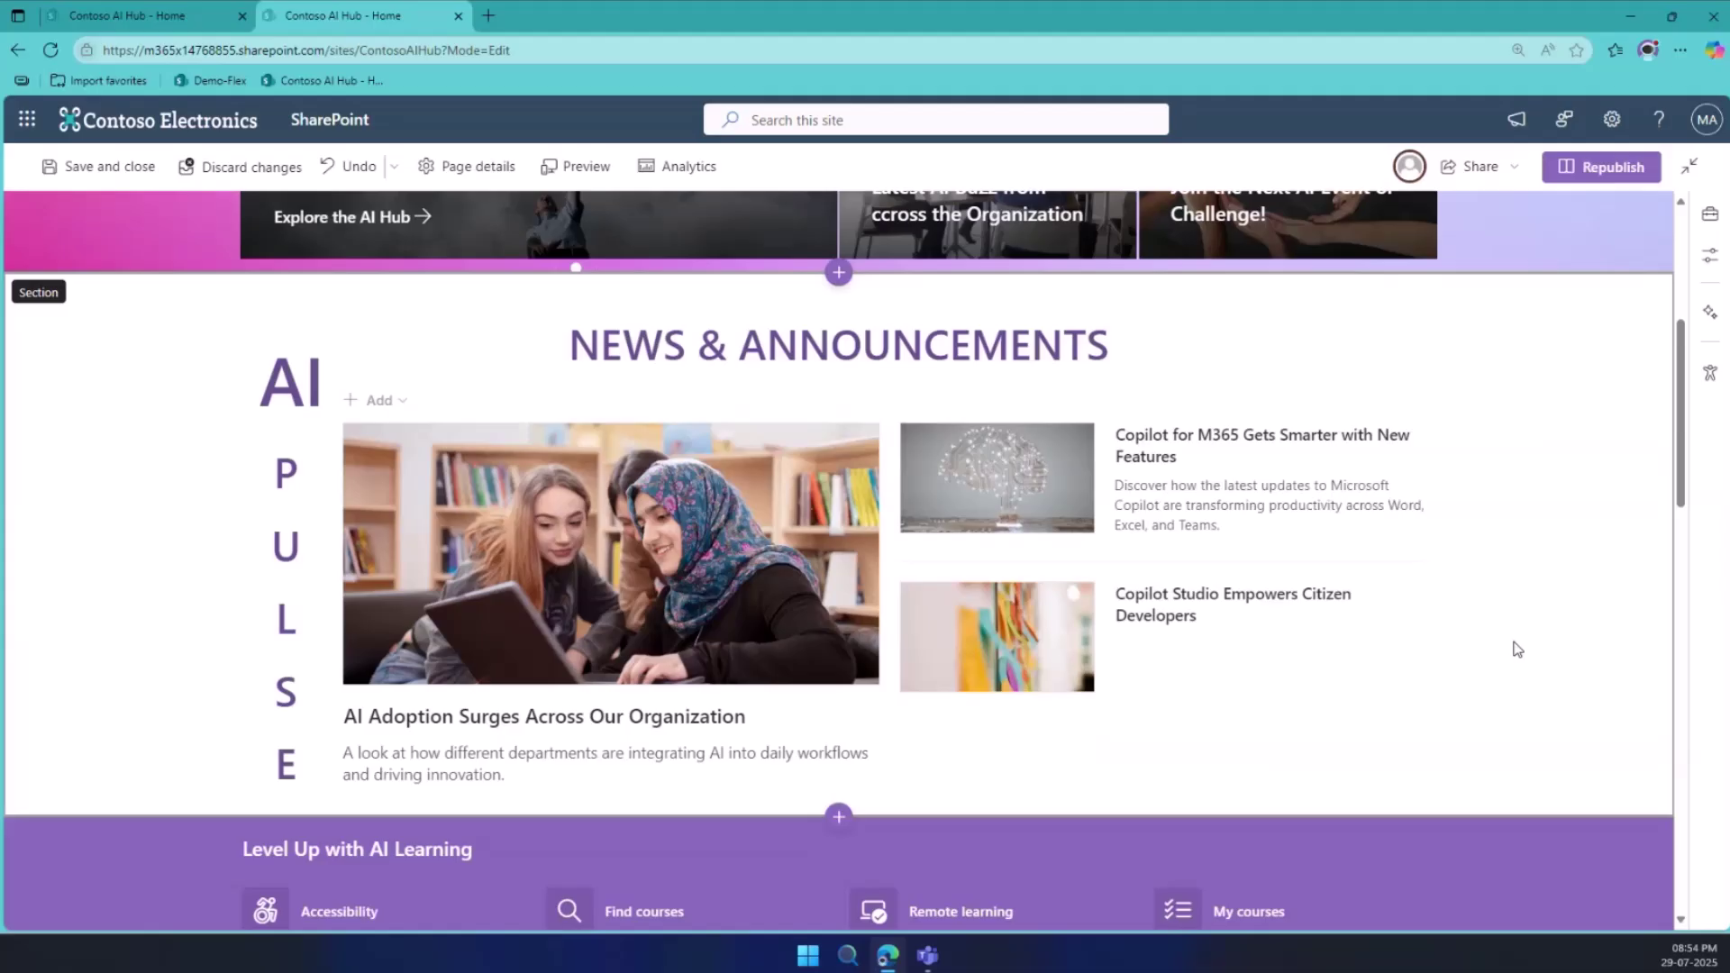
{"action": "scroll", "coordinate": [1517, 649], "scroll_direction": "down", "scroll_amount": 6}
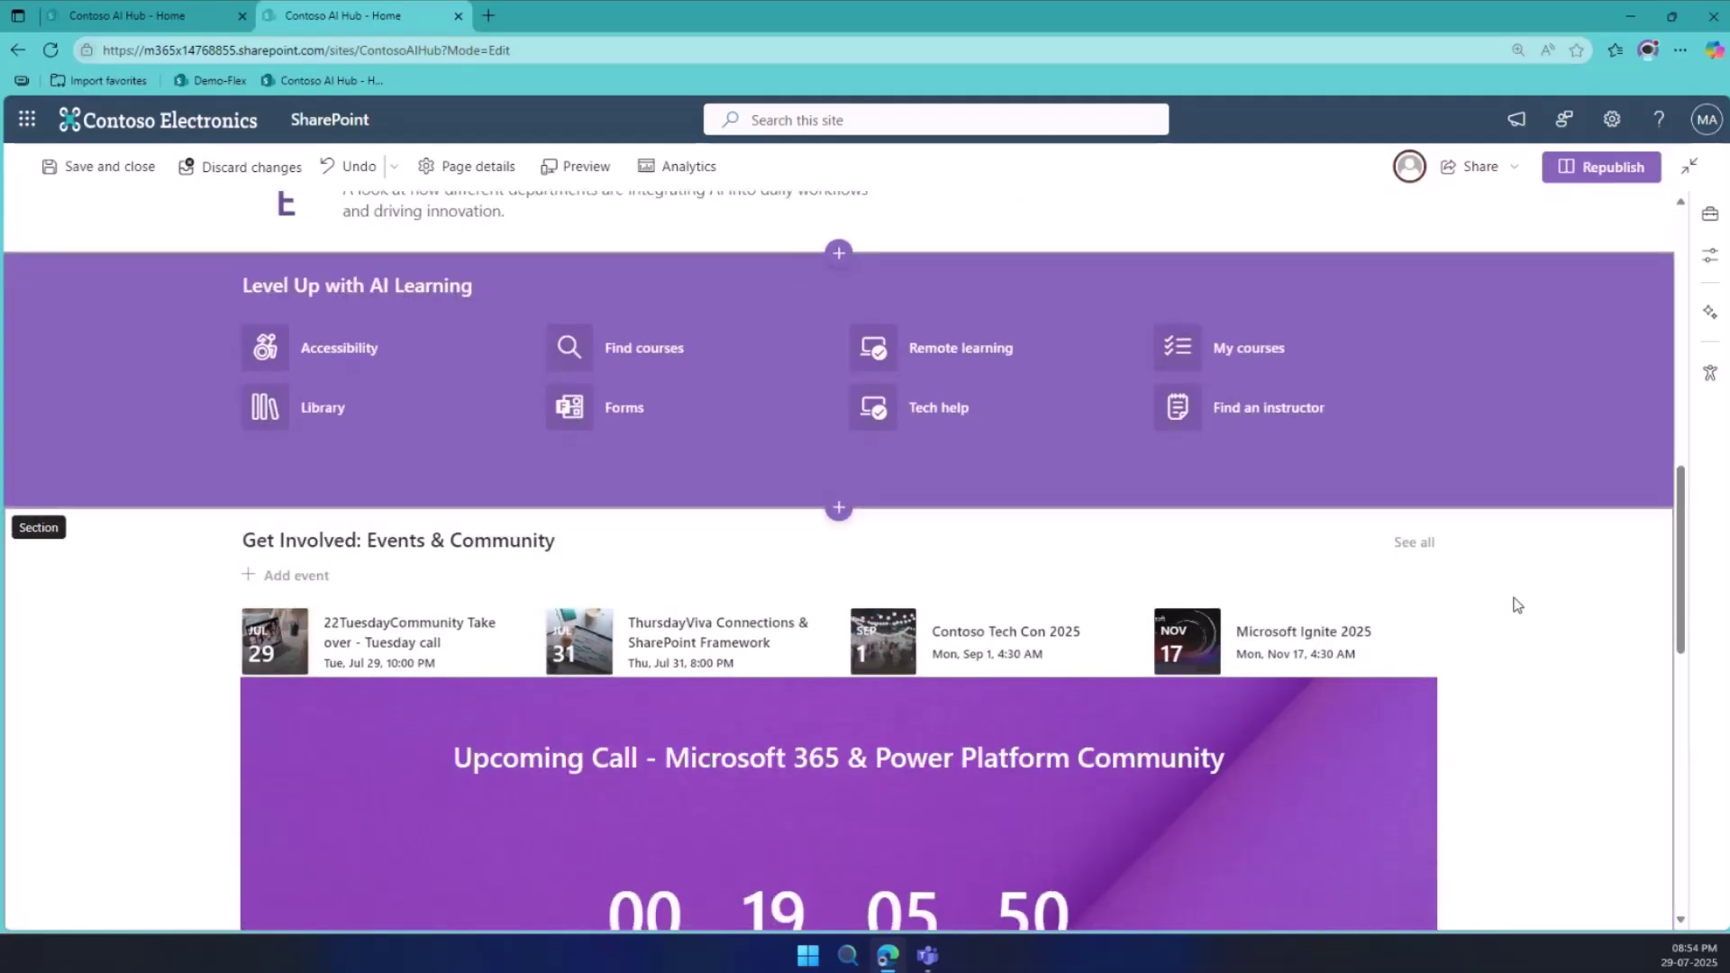
{"action": "scroll", "coordinate": [1518, 606], "scroll_direction": "down", "scroll_amount": 10}
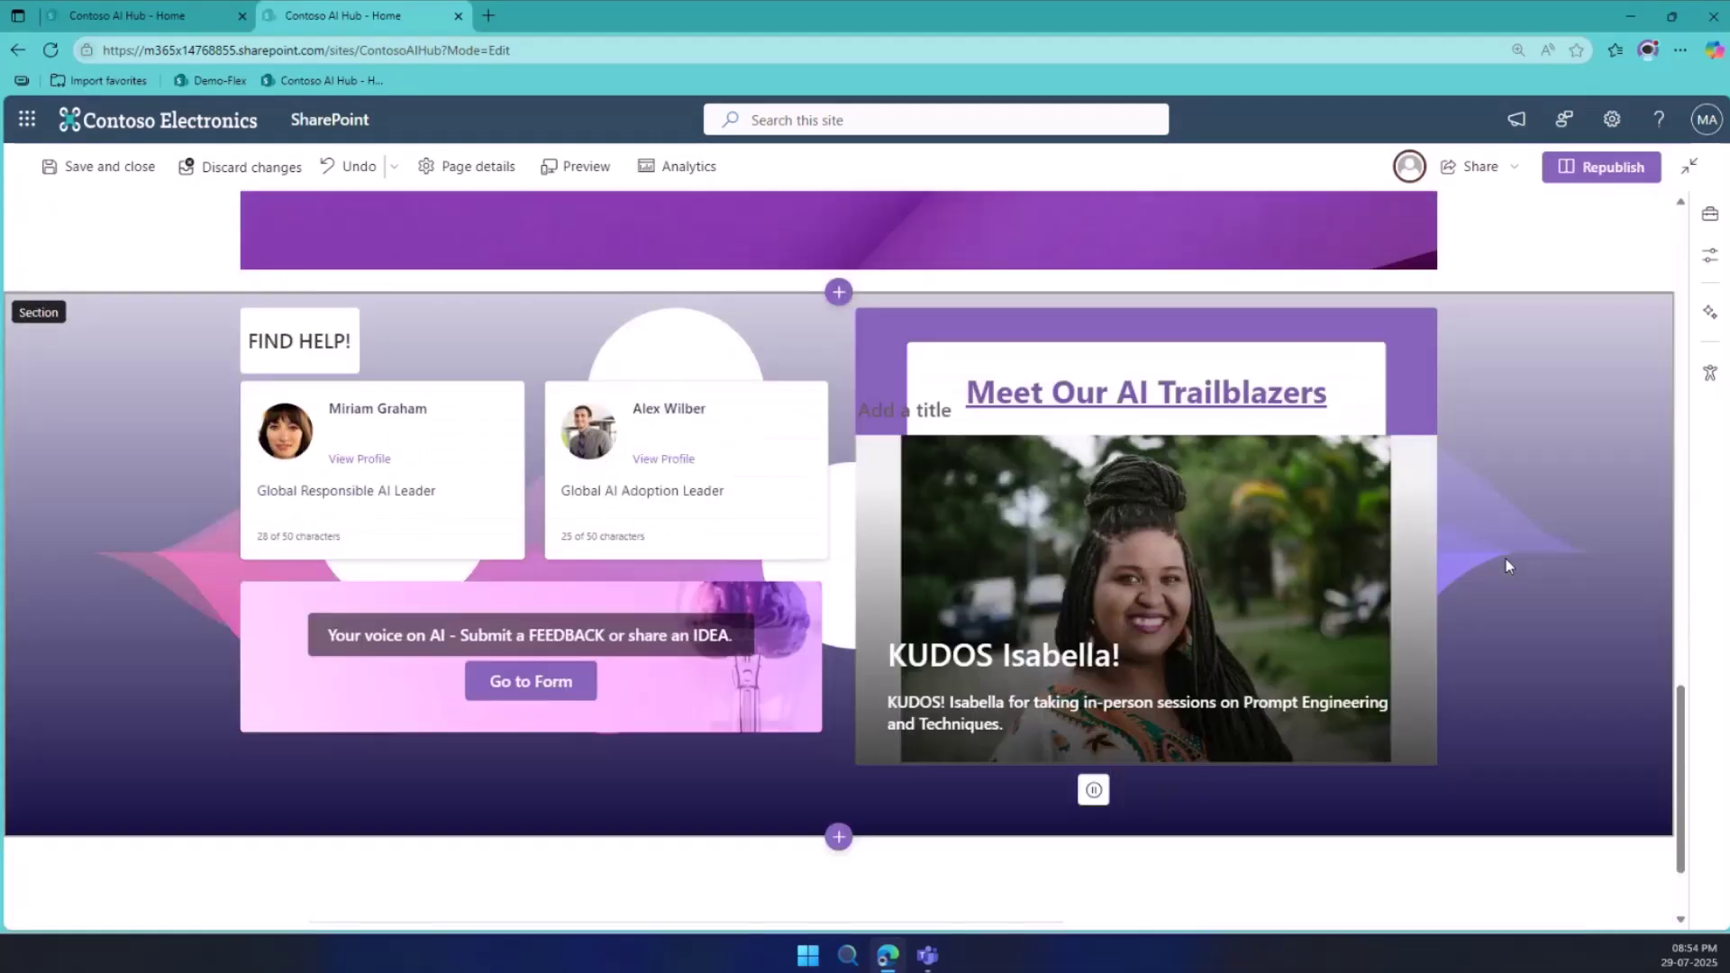
{"action": "left_click", "coordinate": [842, 838]}
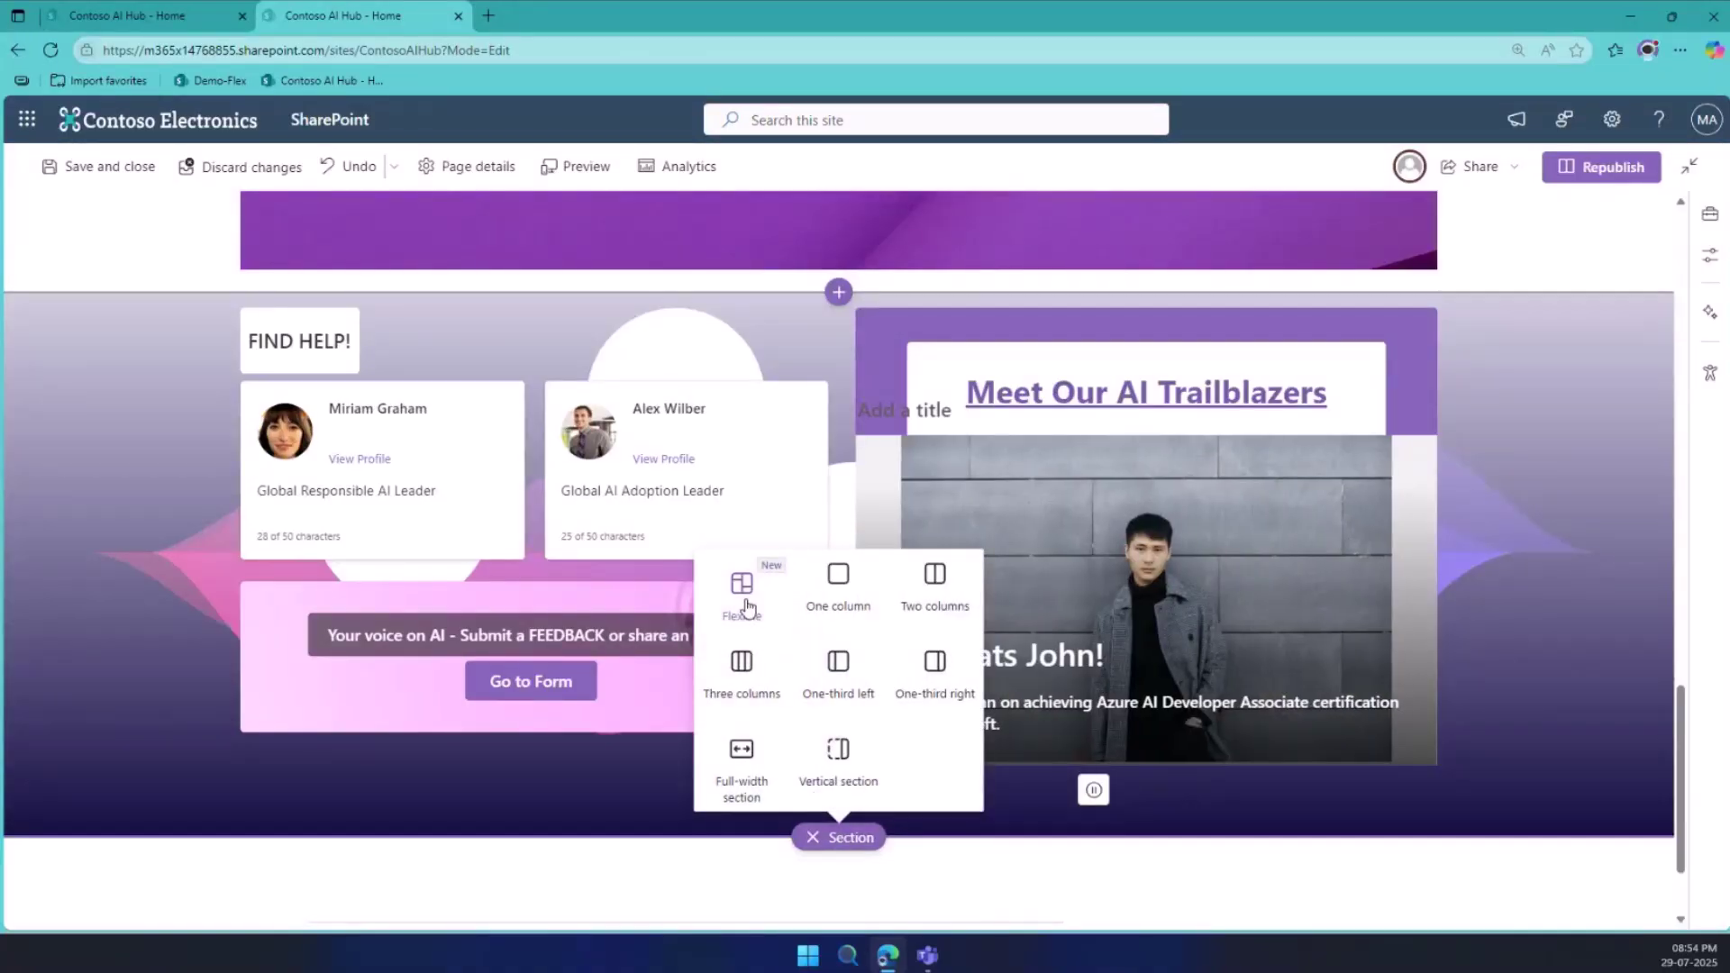
{"action": "left_click", "coordinate": [745, 606]}
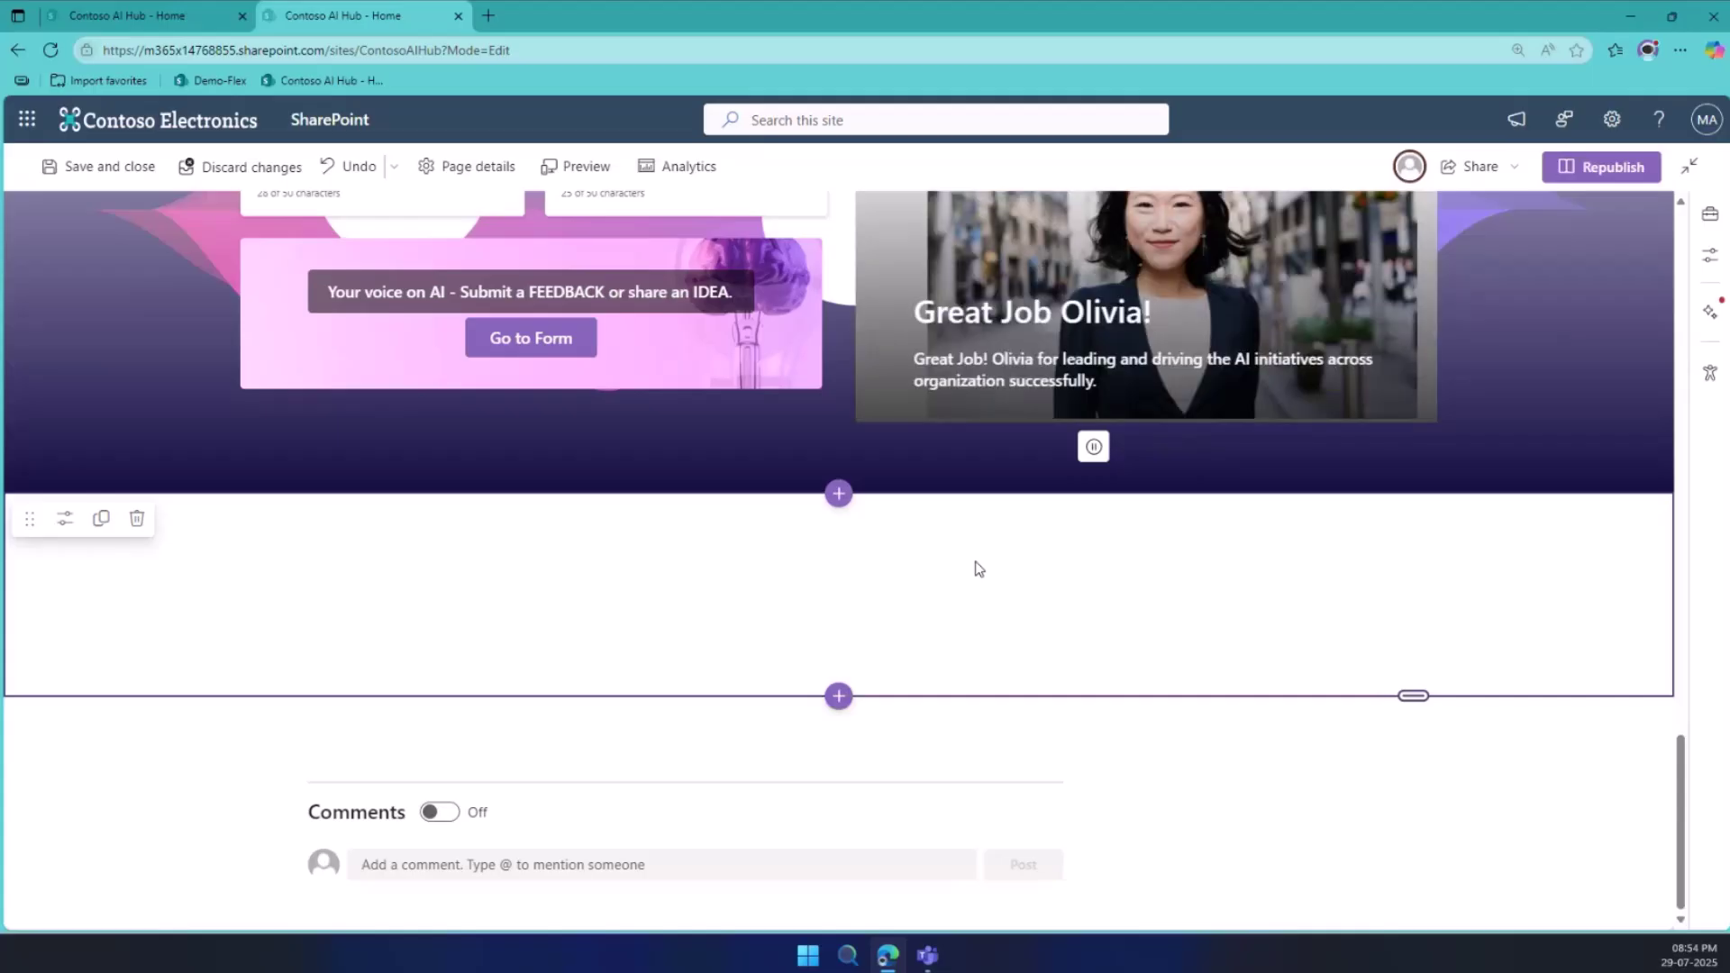
Insert the "Story in numbers" section template into the new section and close the toolbox.
{"action": "left_click", "coordinate": [1717, 213]}
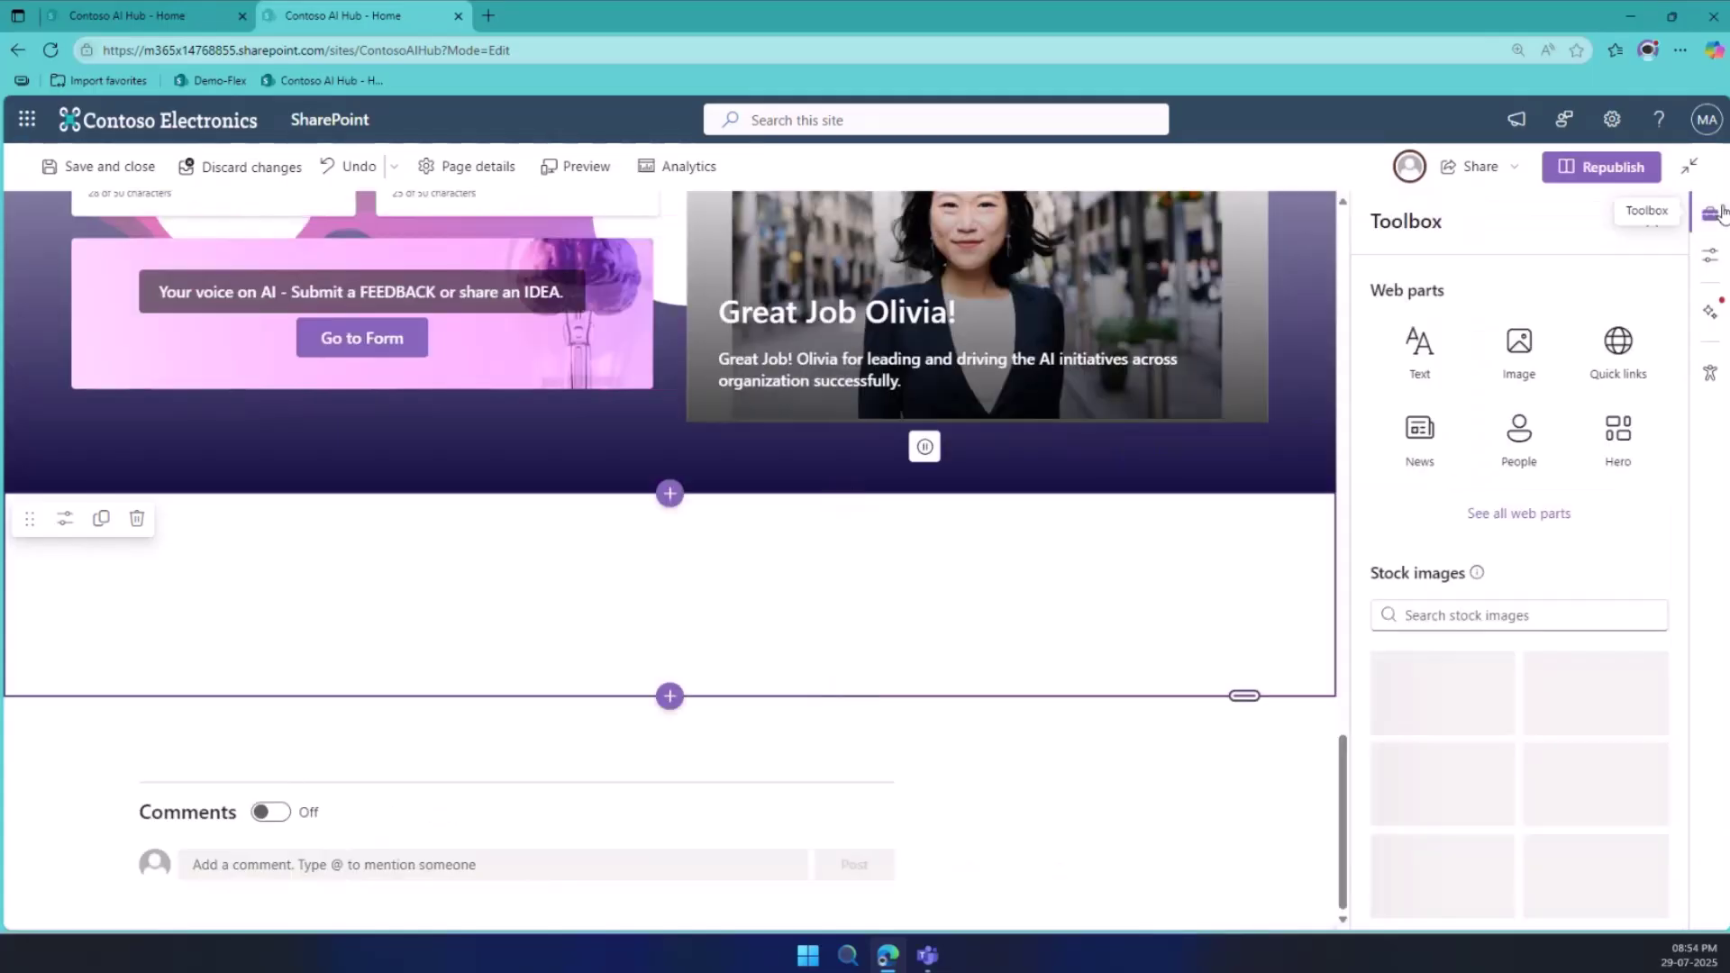
{"action": "scroll", "coordinate": [1434, 623], "scroll_direction": "down", "scroll_amount": 6}
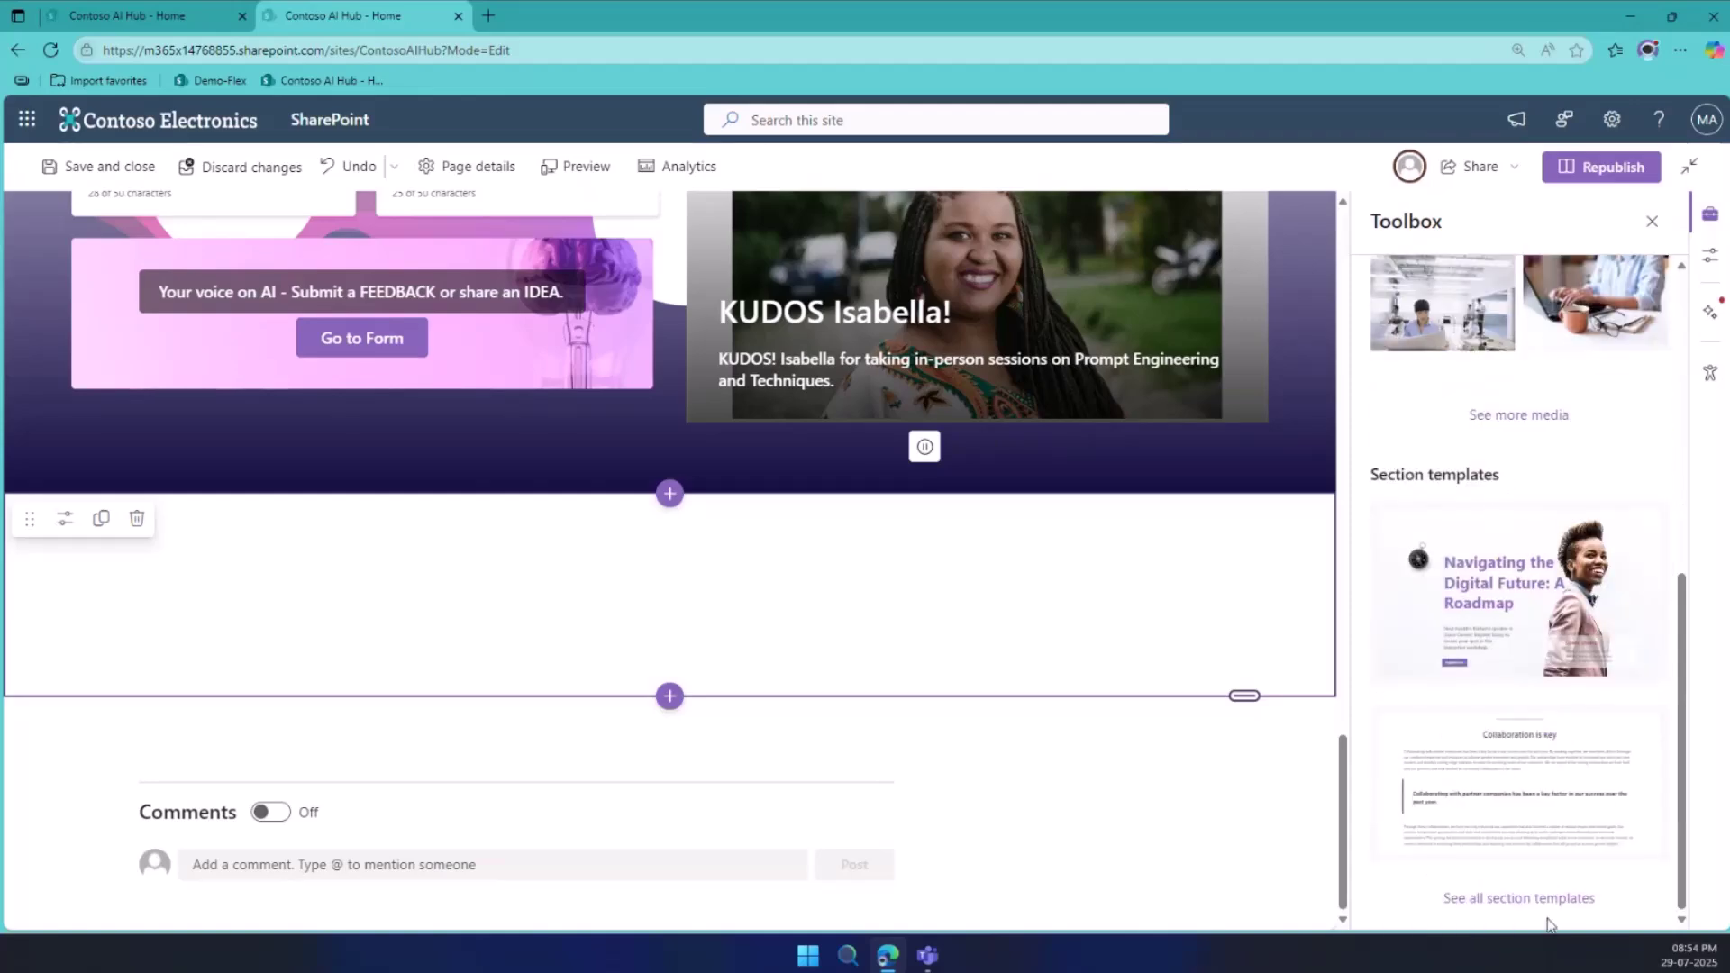
{"action": "left_click", "coordinate": [1523, 906]}
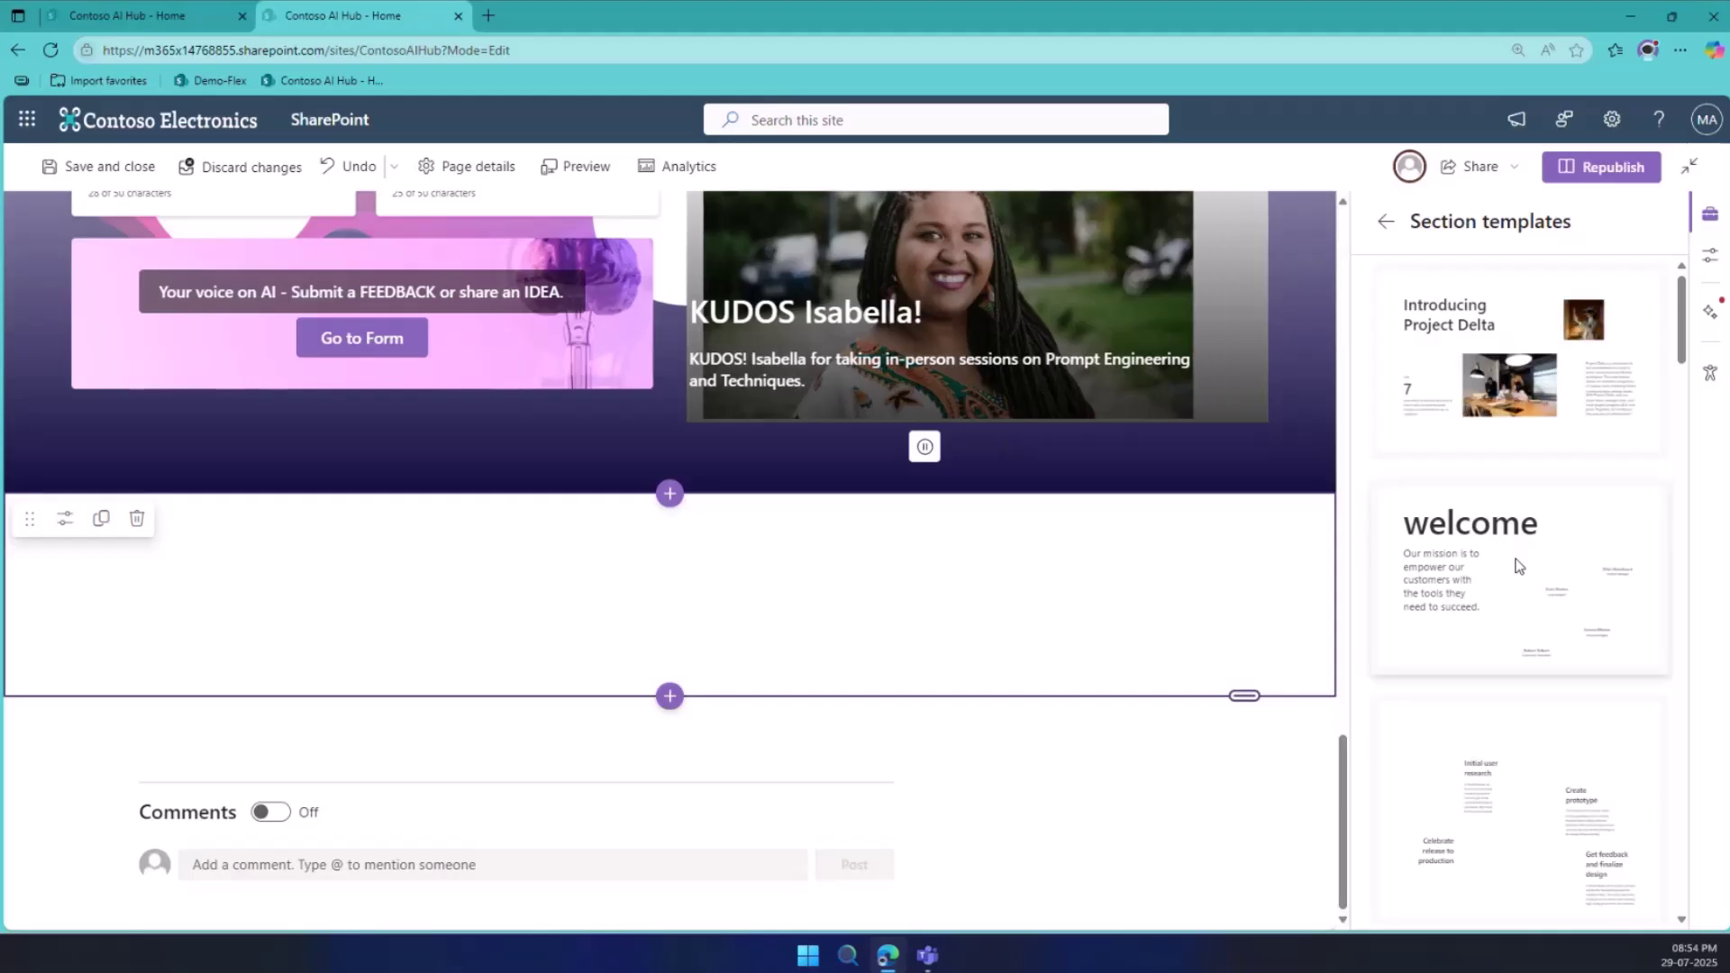
{"action": "scroll", "coordinate": [1518, 565], "scroll_direction": "down", "scroll_amount": 8}
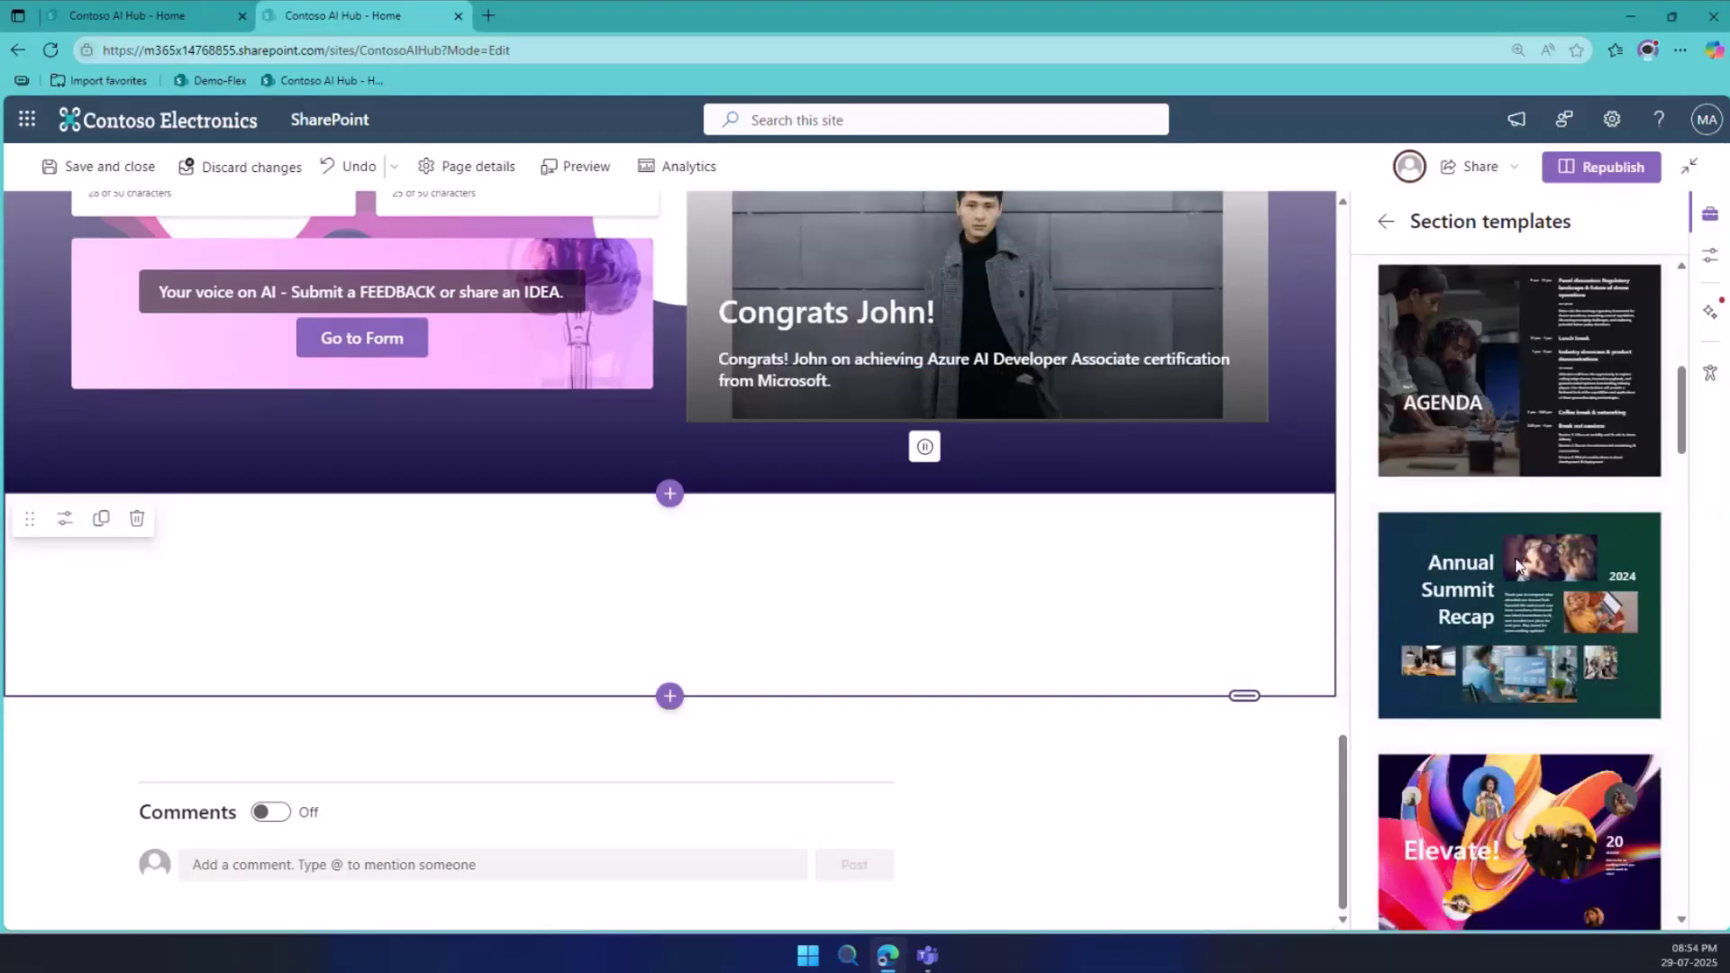
{"action": "scroll", "coordinate": [1516, 557], "scroll_direction": "down", "scroll_amount": 6}
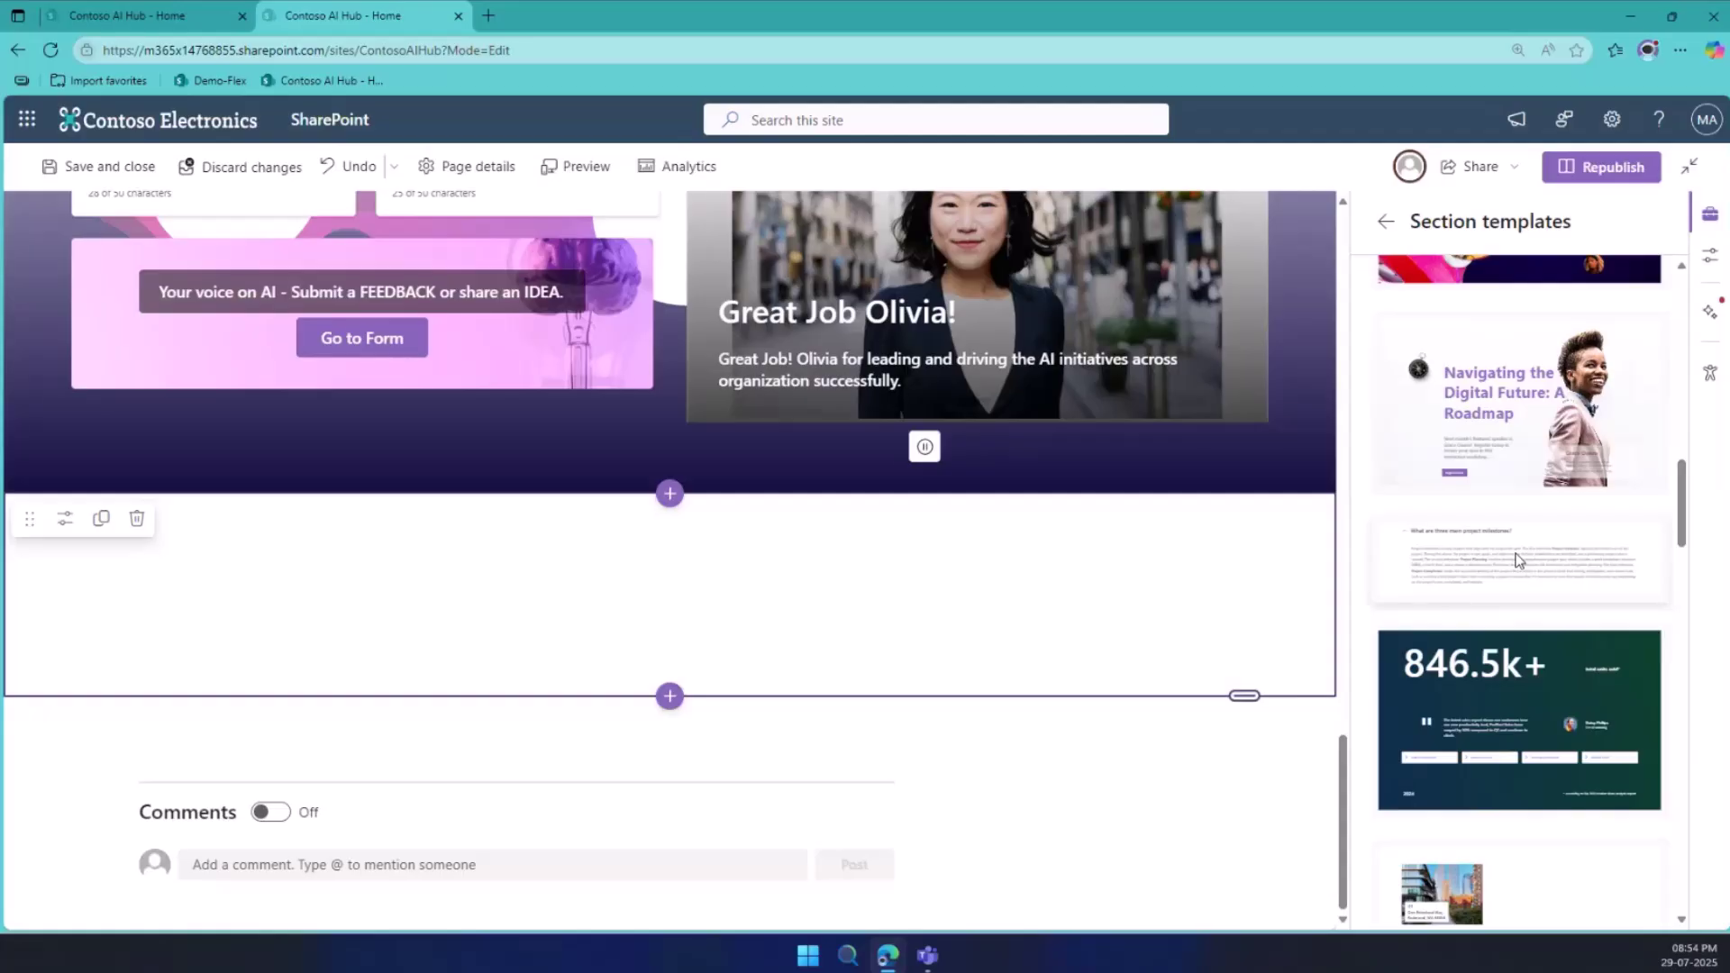
{"action": "scroll", "coordinate": [1517, 561], "scroll_direction": "down", "scroll_amount": 8}
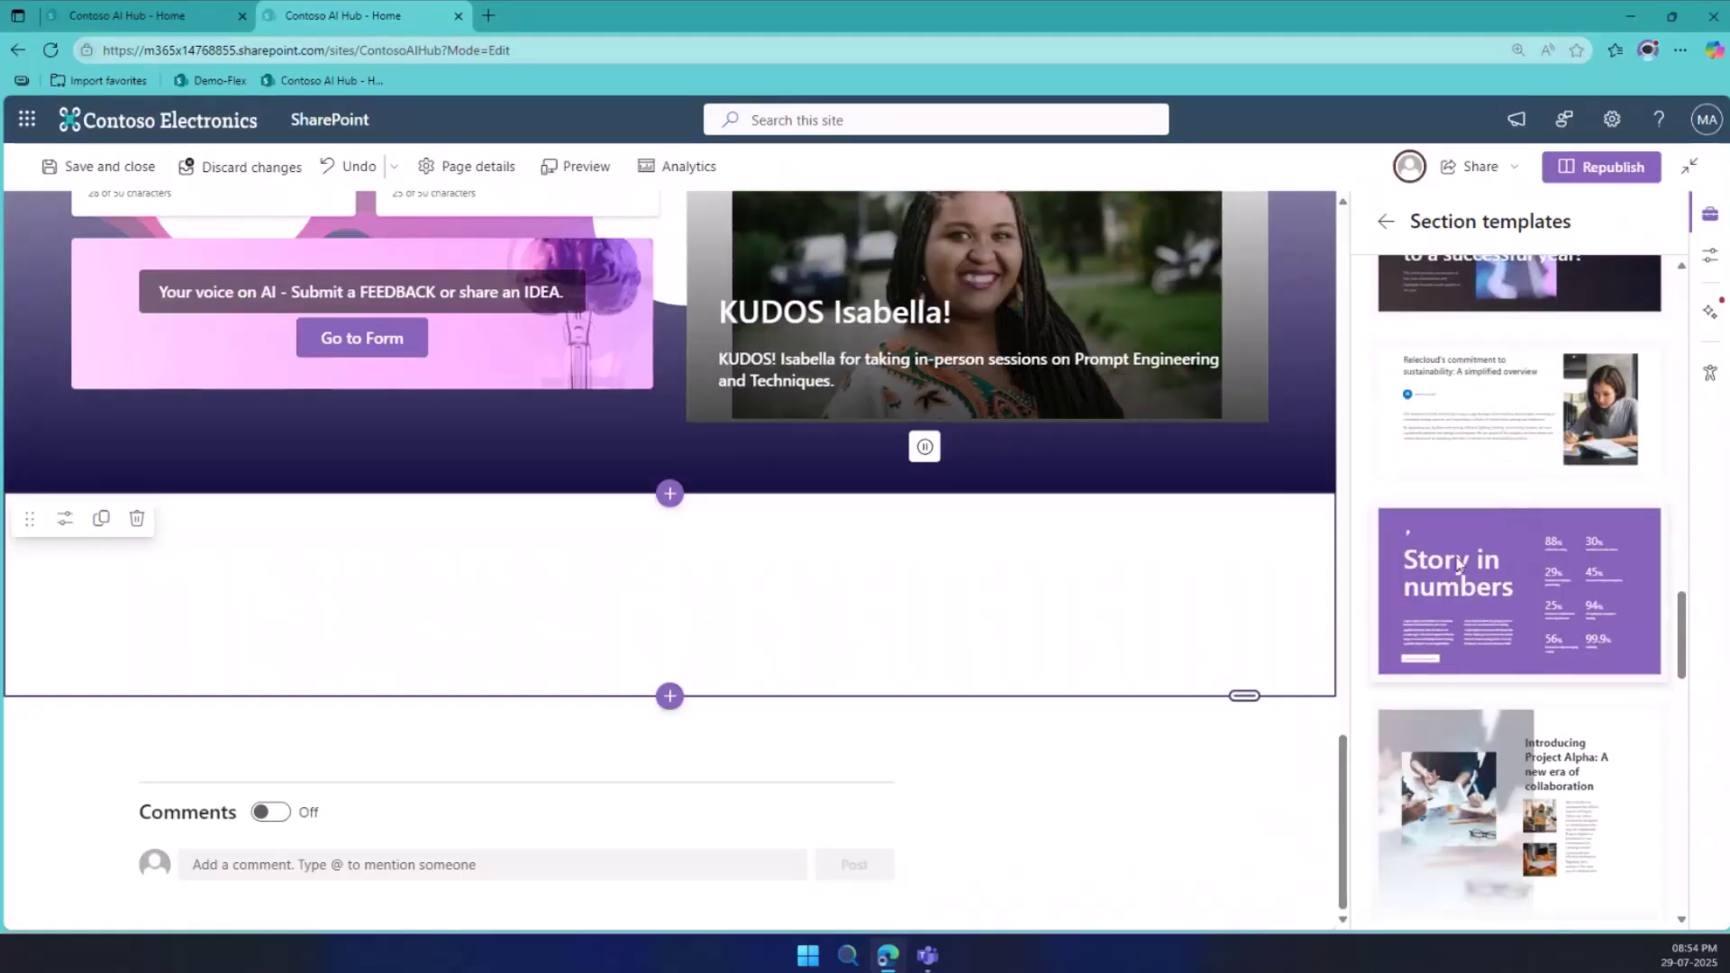
{"action": "left_click", "coordinate": [1460, 565]}
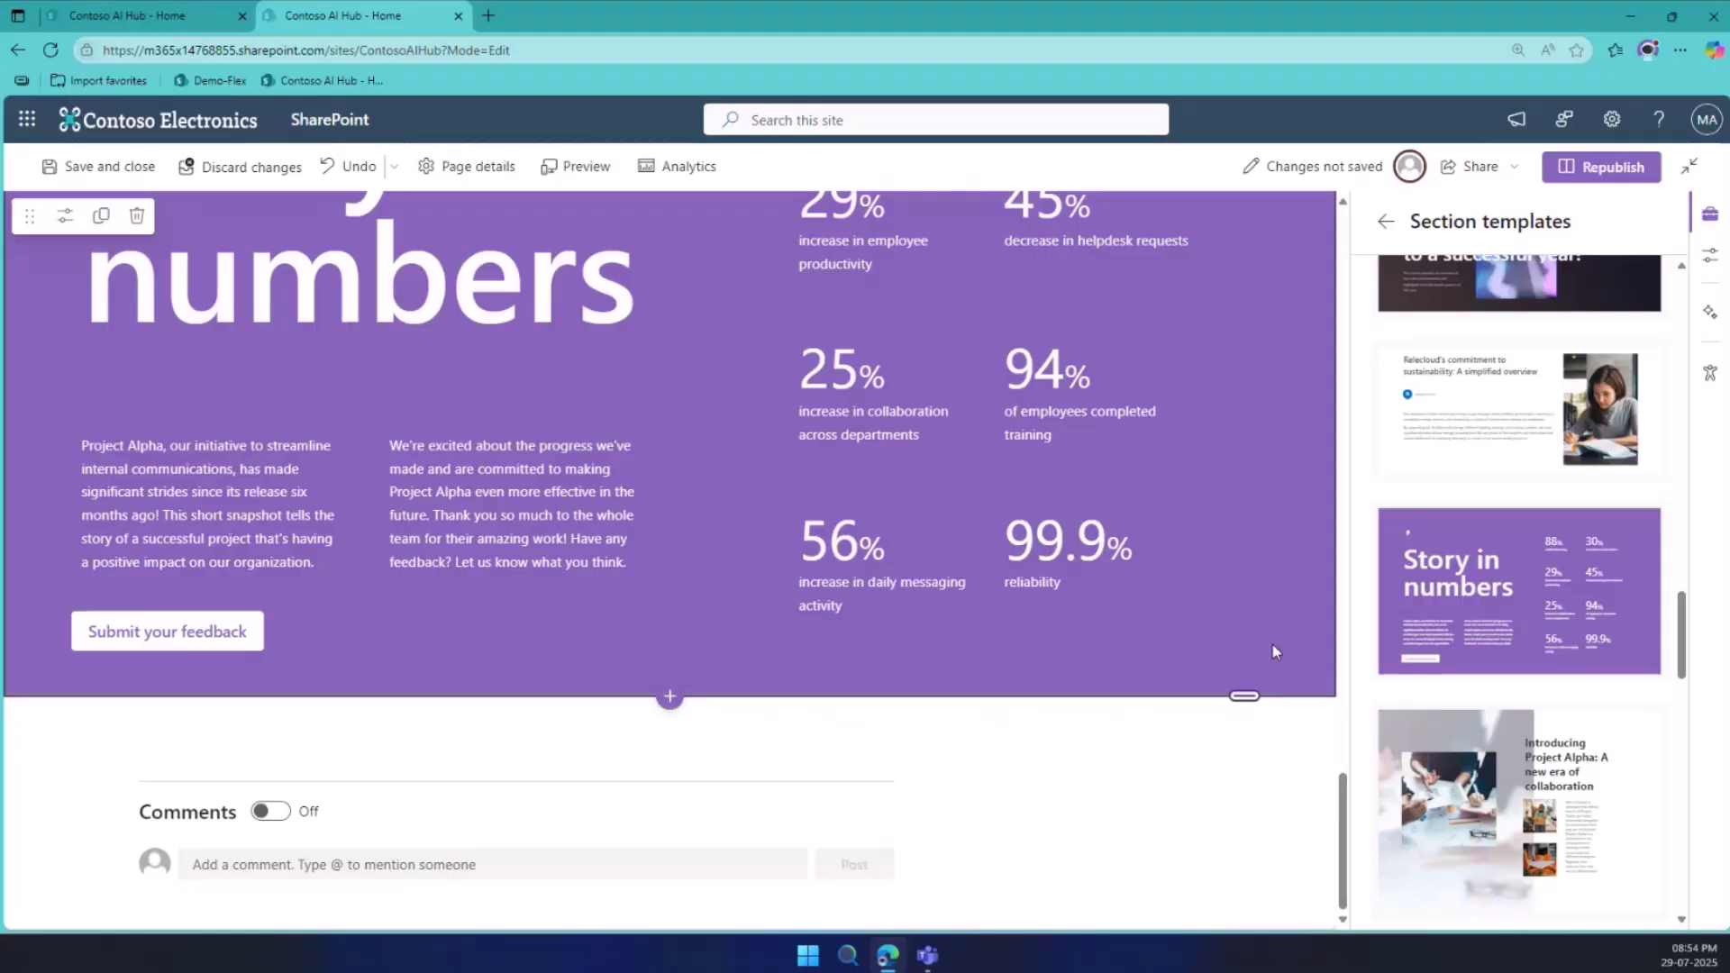
{"action": "left_click", "coordinate": [1386, 221]}
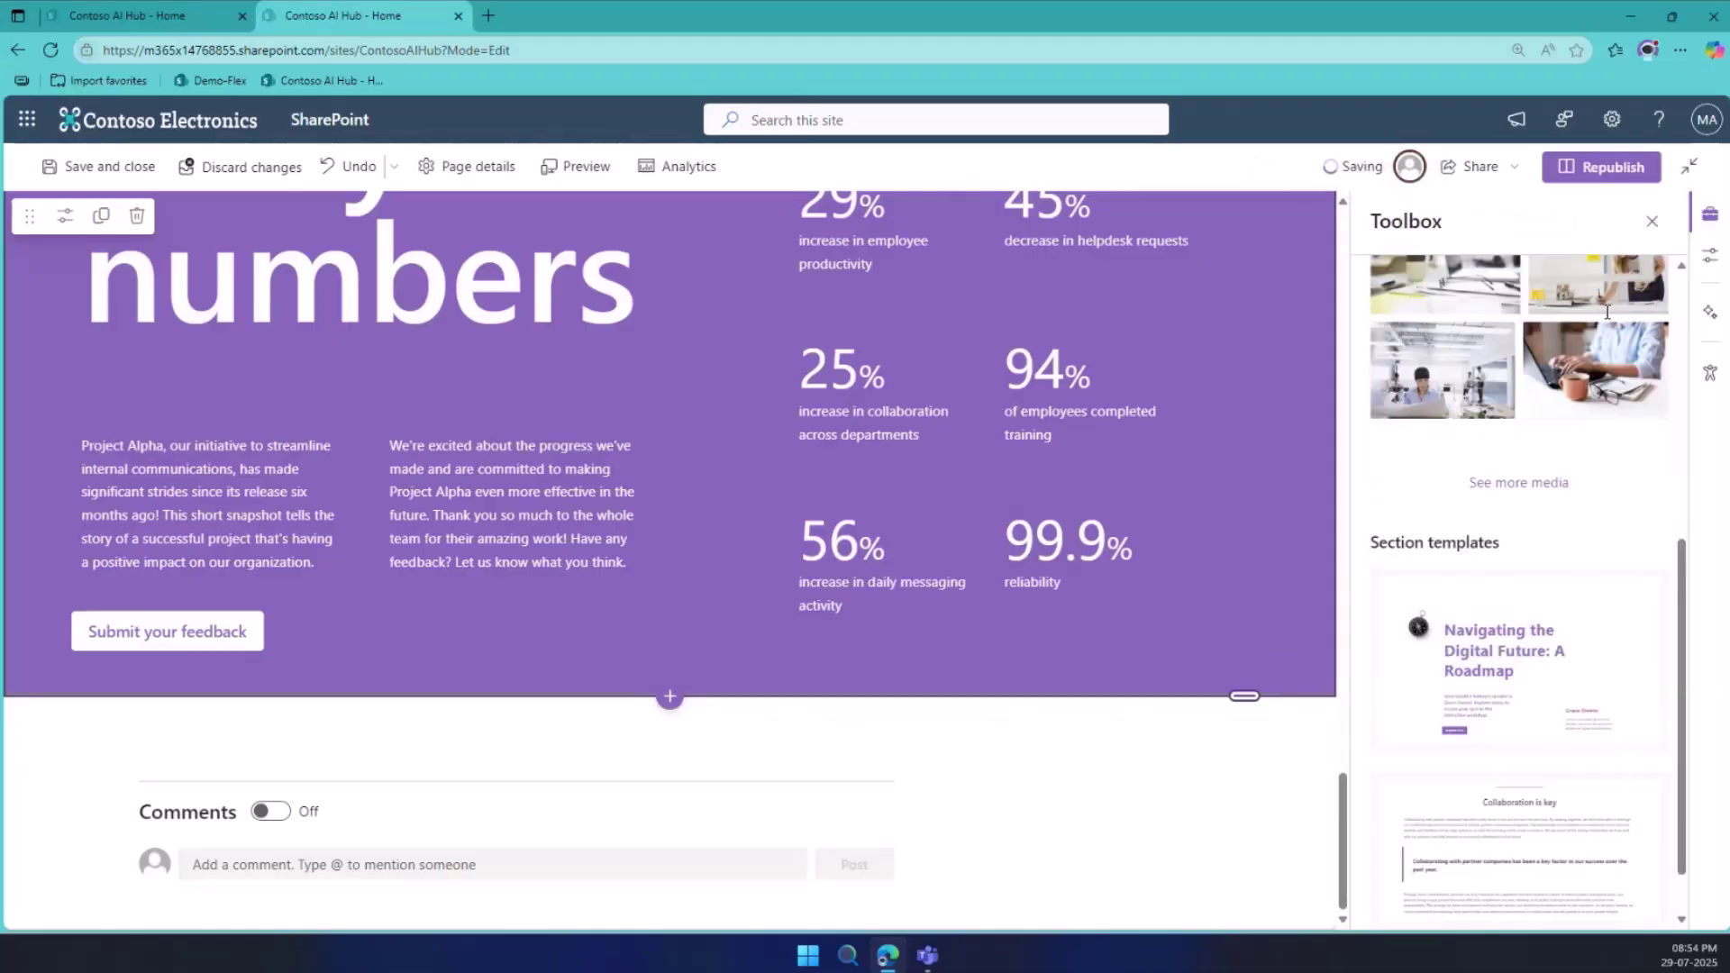
{"action": "left_click", "coordinate": [1651, 222]}
Move the lightning icon and the "Story in numbers" heading up, closer to the section's upper edge.
{"action": "scroll", "coordinate": [932, 577], "scroll_direction": "up", "scroll_amount": 5}
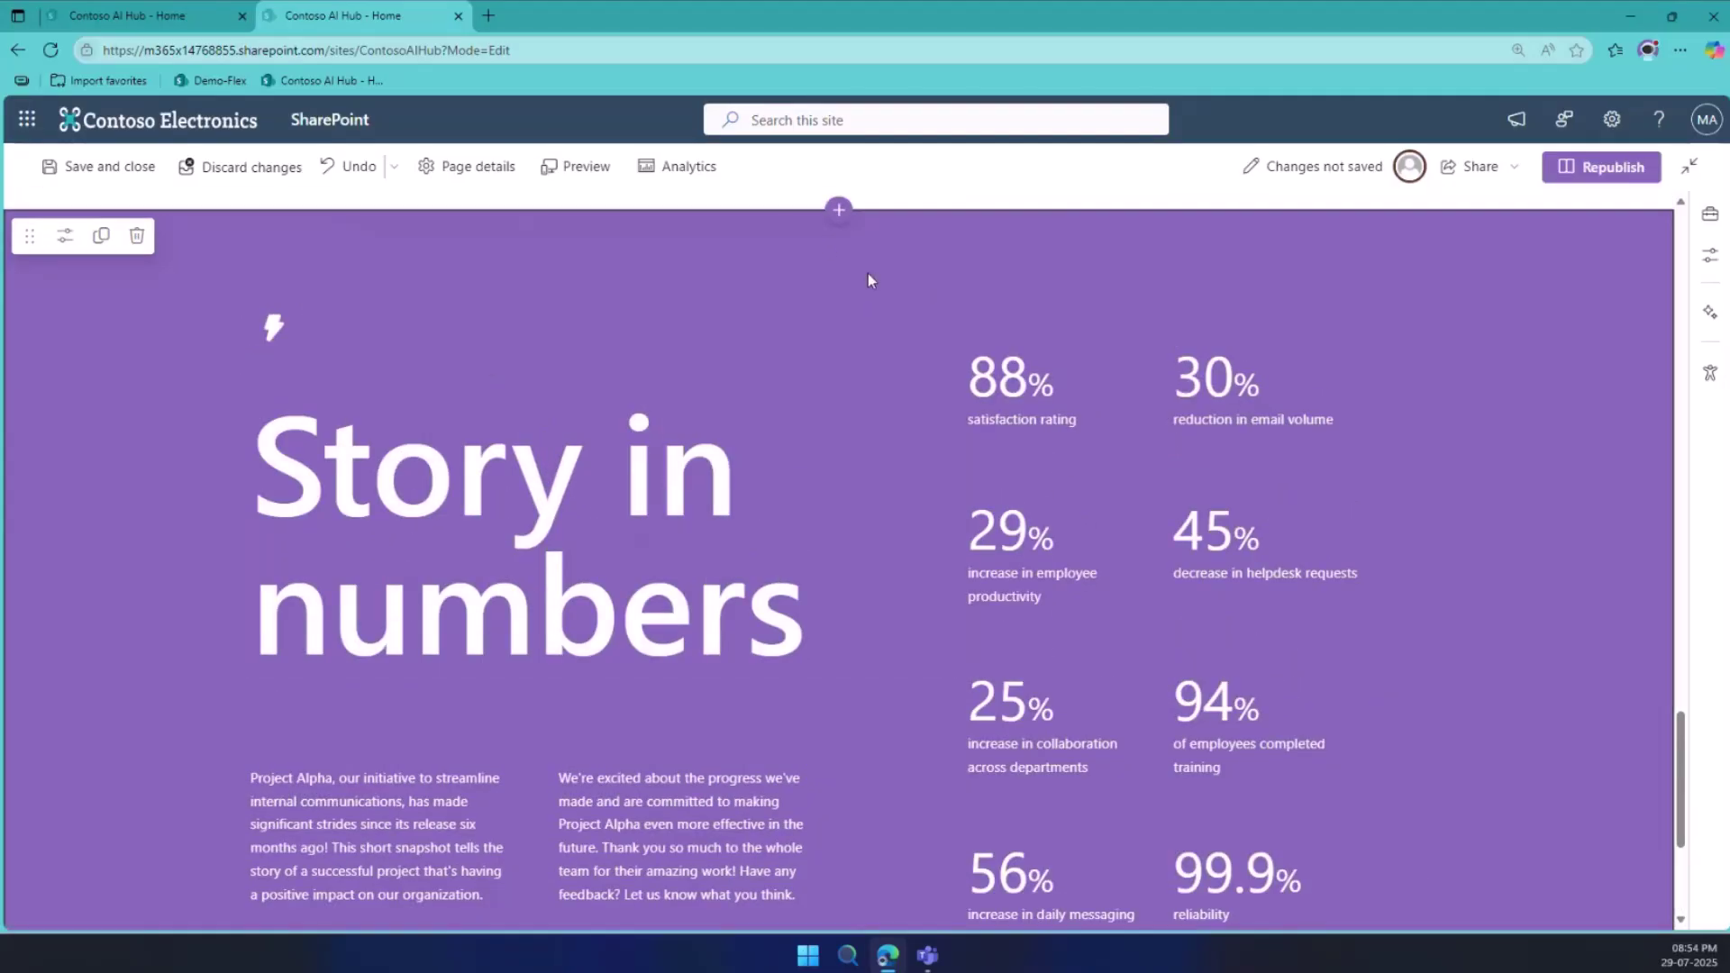
{"action": "left_click", "coordinate": [284, 341]}
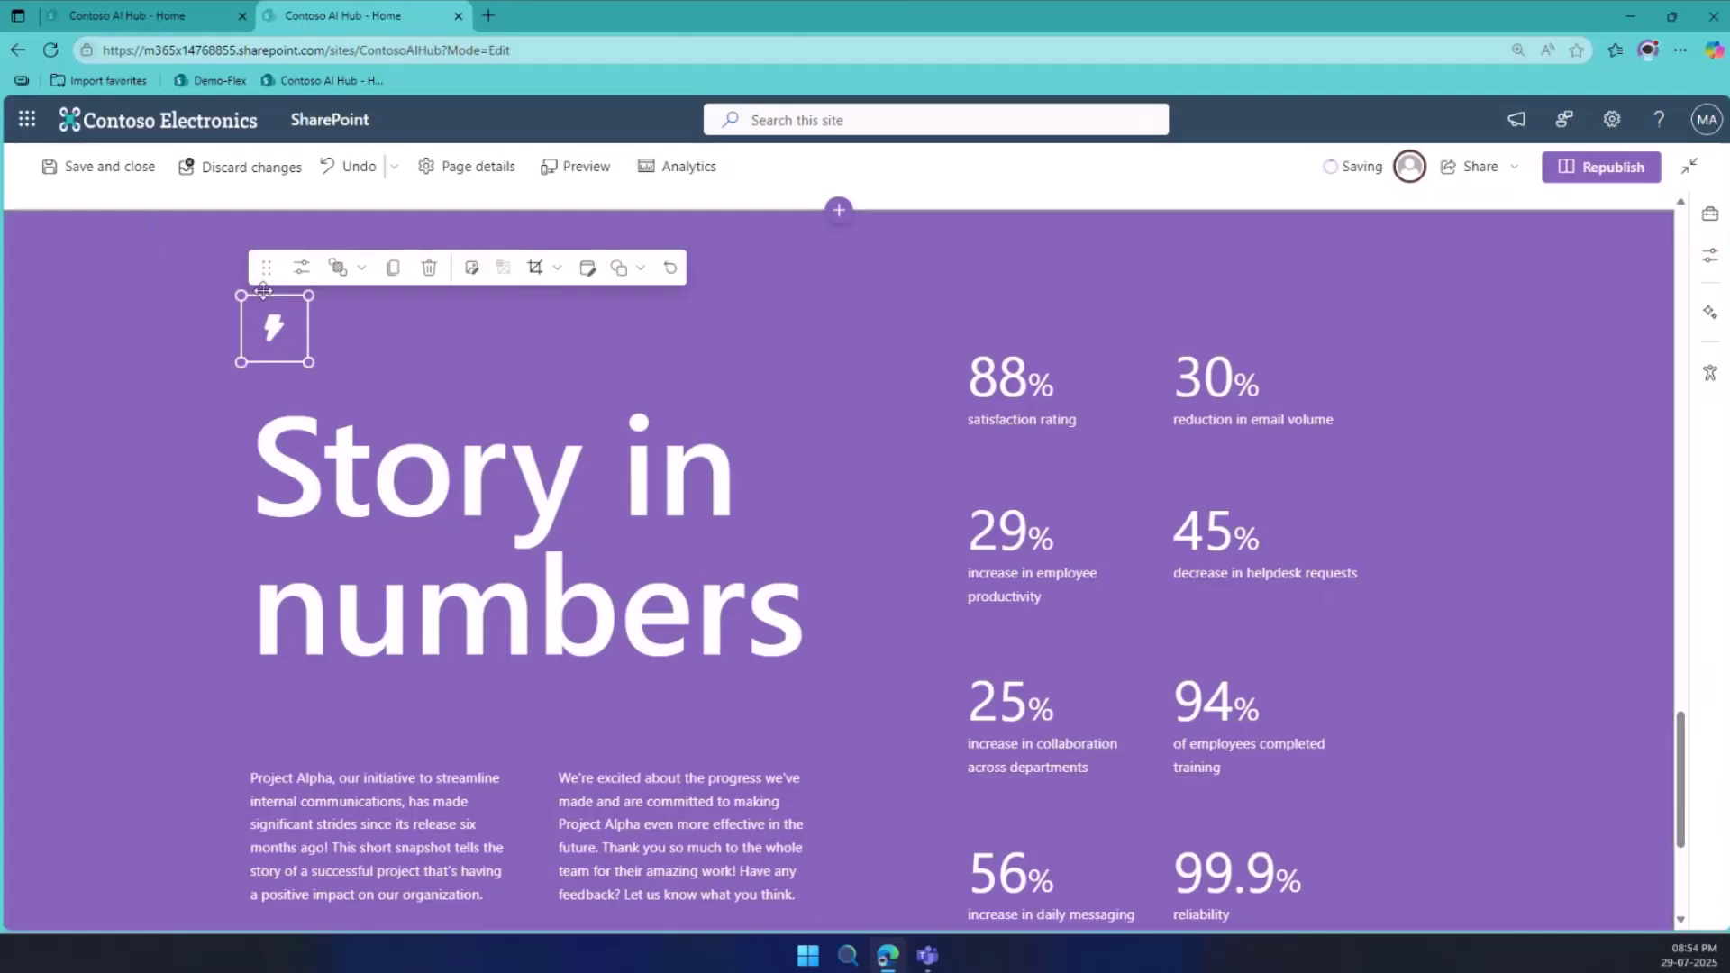
{"action": "left_click_drag", "start_coordinate": [266, 268], "coordinate": [262, 365]}
{"action": "left_click", "coordinate": [252, 509]}
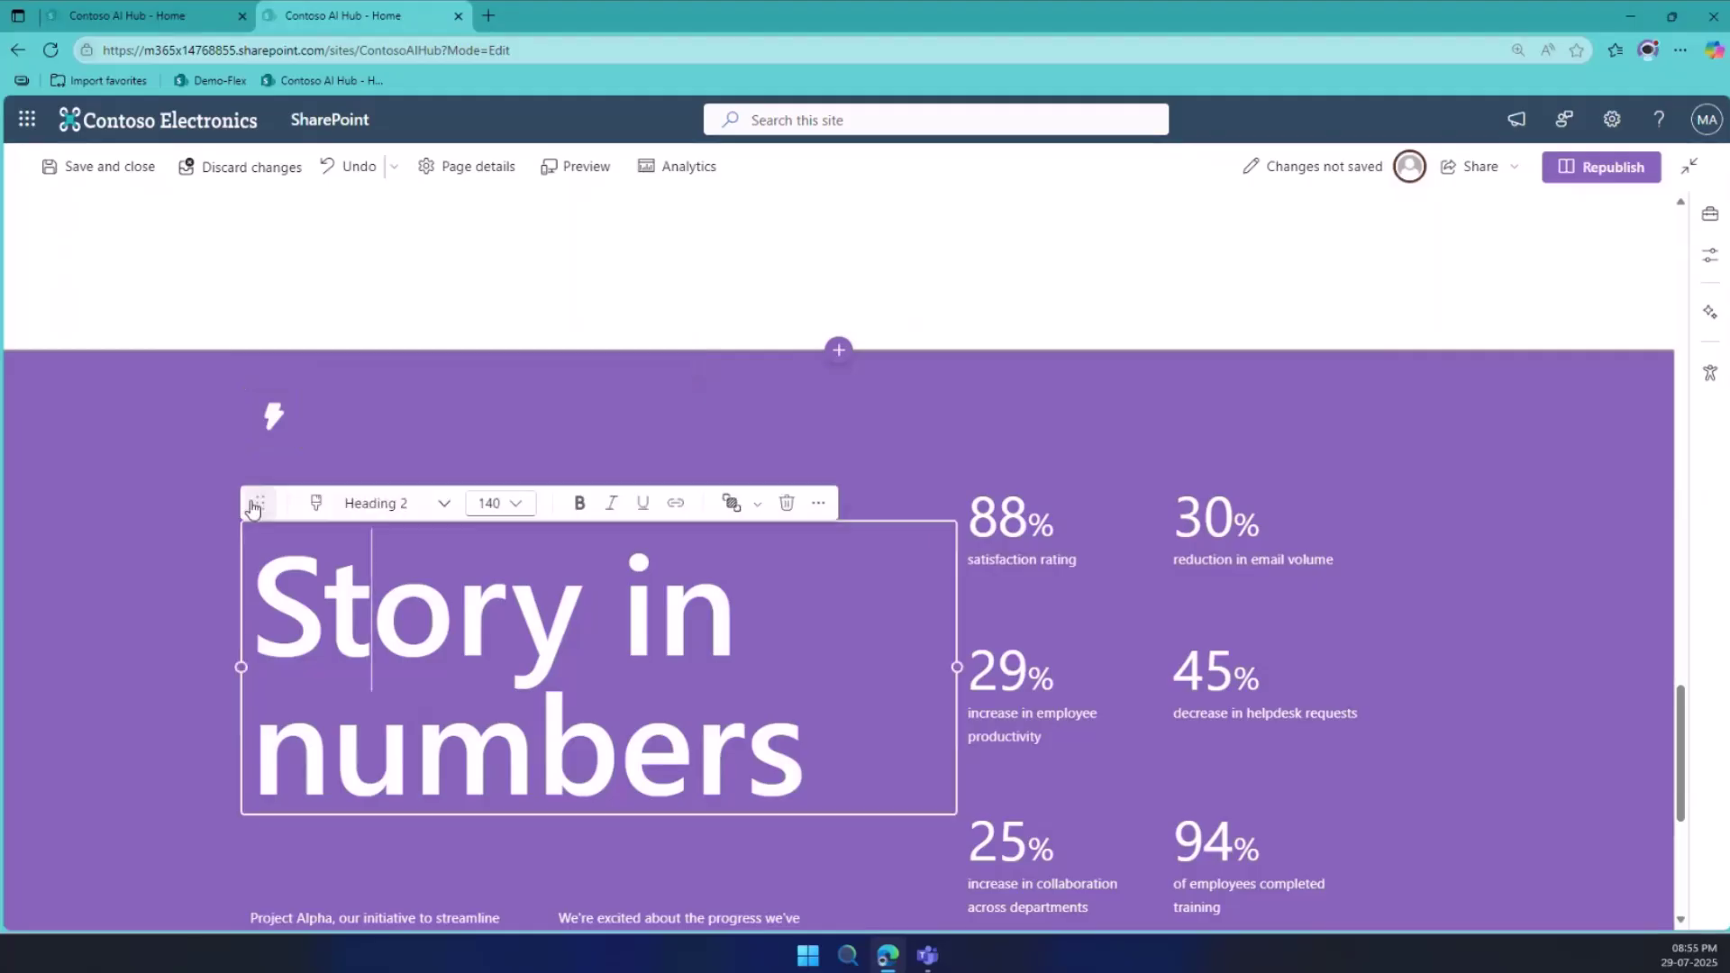
{"action": "left_click_drag", "start_coordinate": [255, 497], "coordinate": [254, 440]}
{"action": "scroll", "coordinate": [336, 615], "scroll_direction": "down", "scroll_amount": 2}
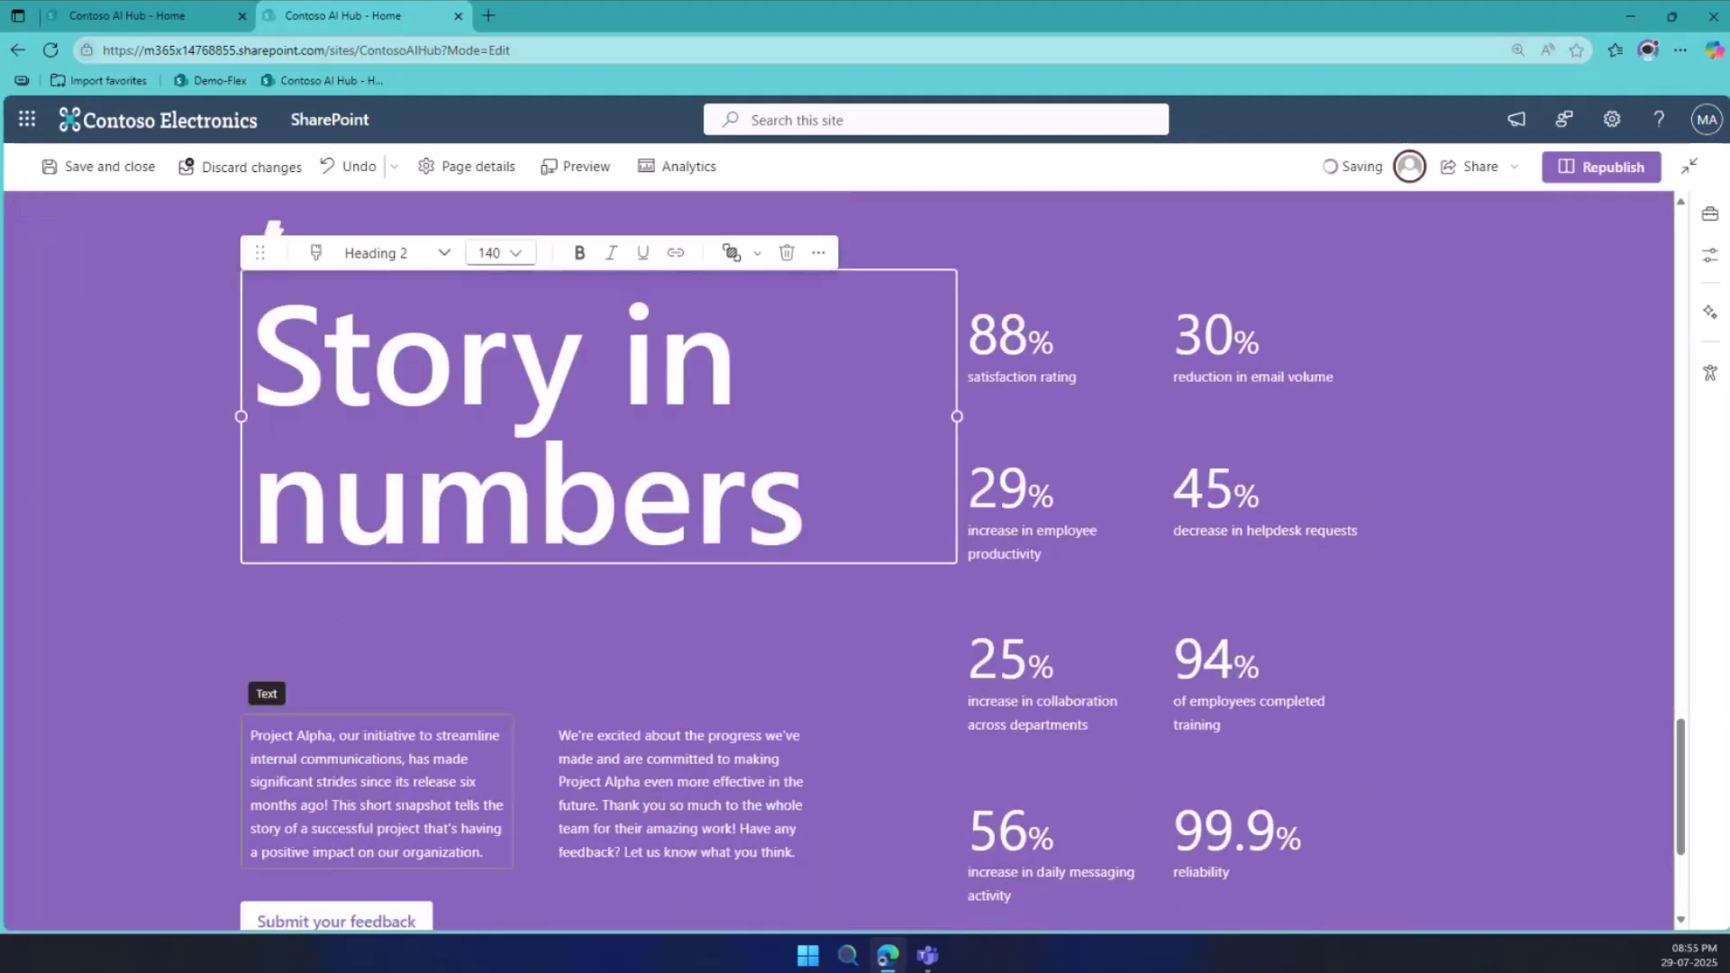
Move the two-paragraph text group up directly beneath the heading and delete the "Submit your feedback" button.
{"action": "left_click", "coordinate": [248, 711]}
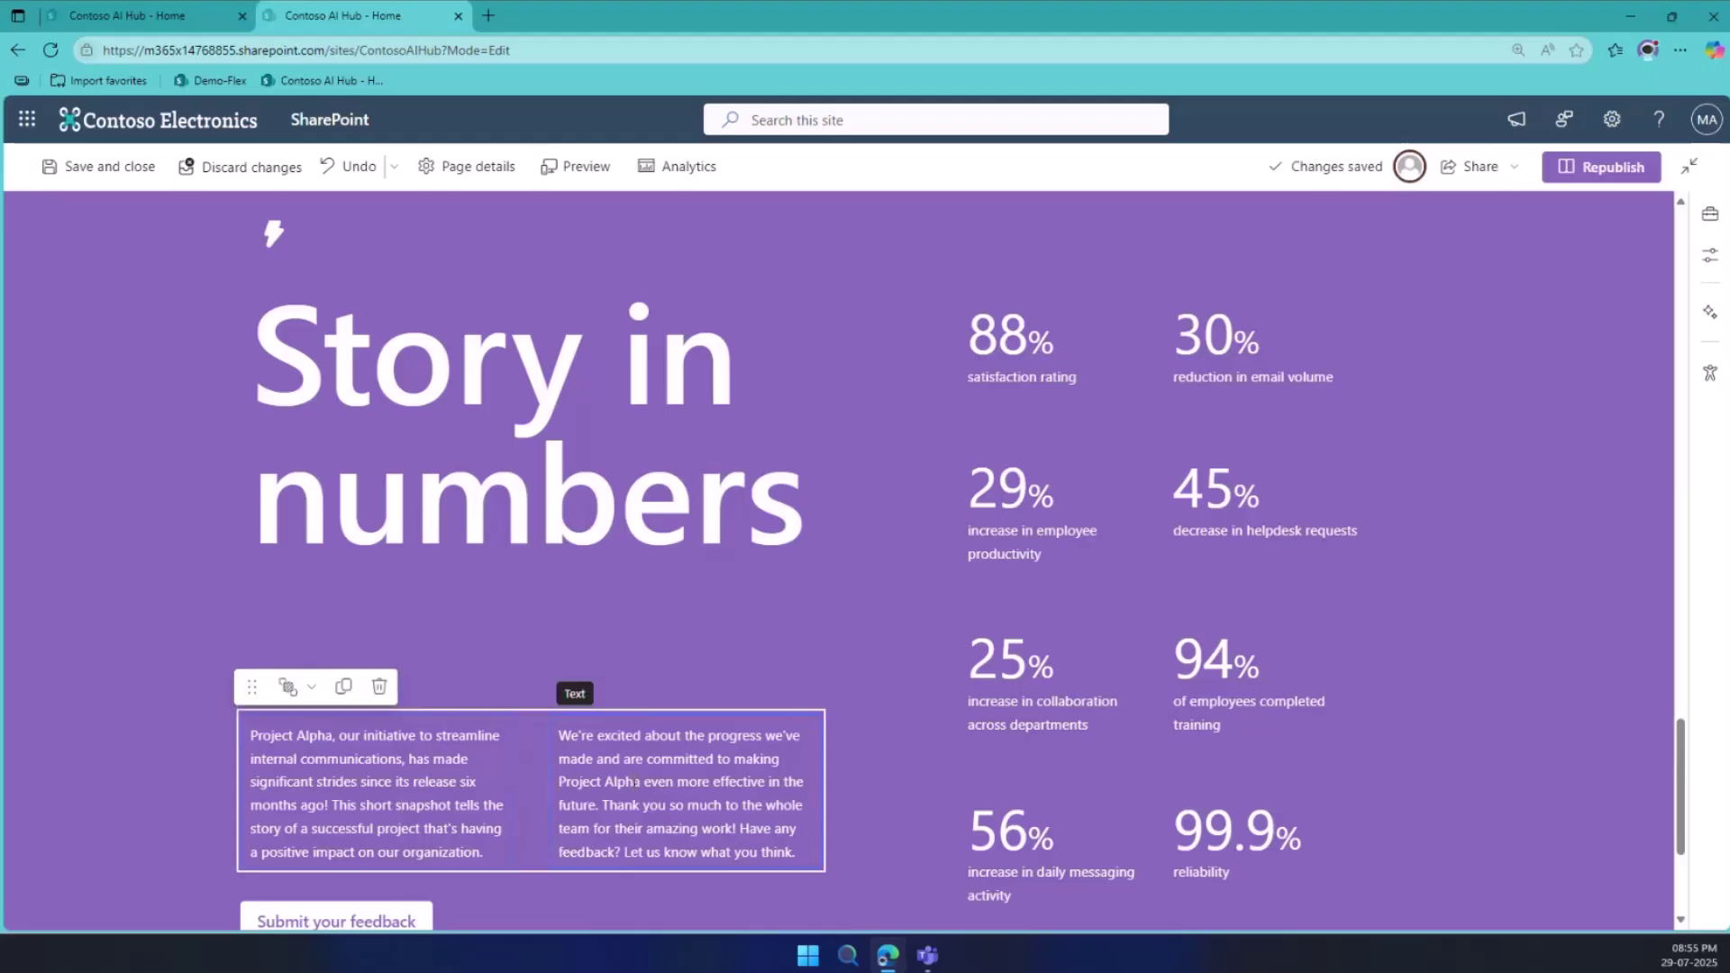
{"action": "left_click_drag", "start_coordinate": [256, 686], "coordinate": [261, 541]}
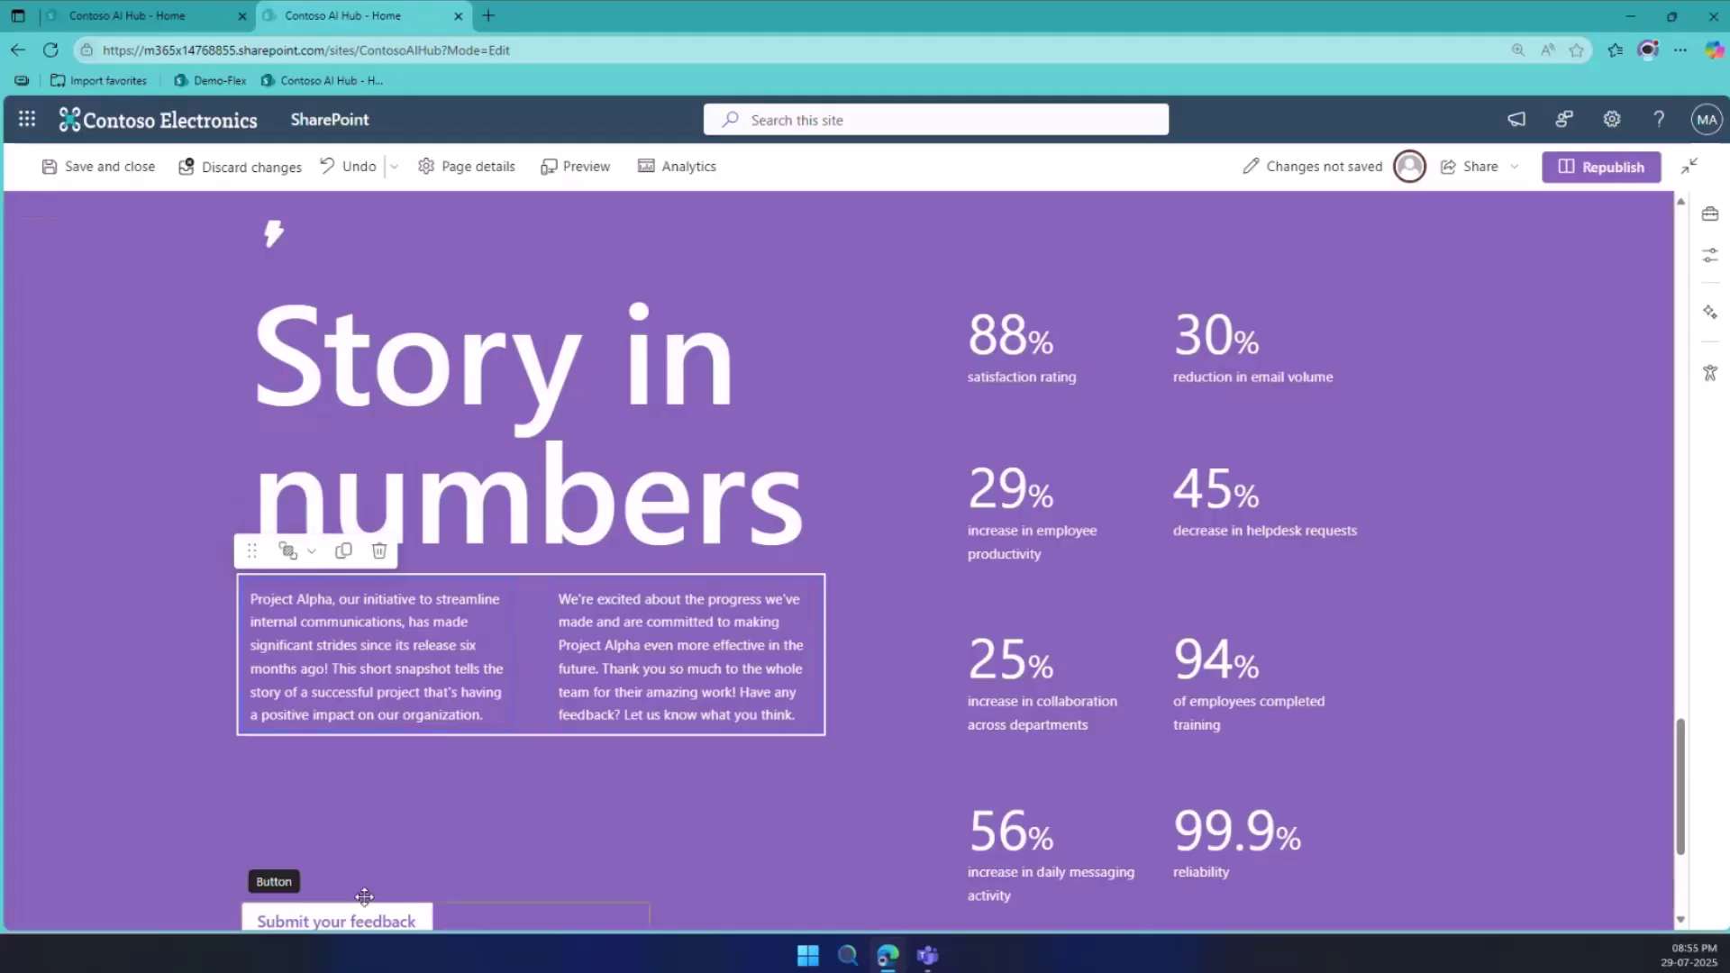
{"action": "left_click", "coordinate": [505, 907]}
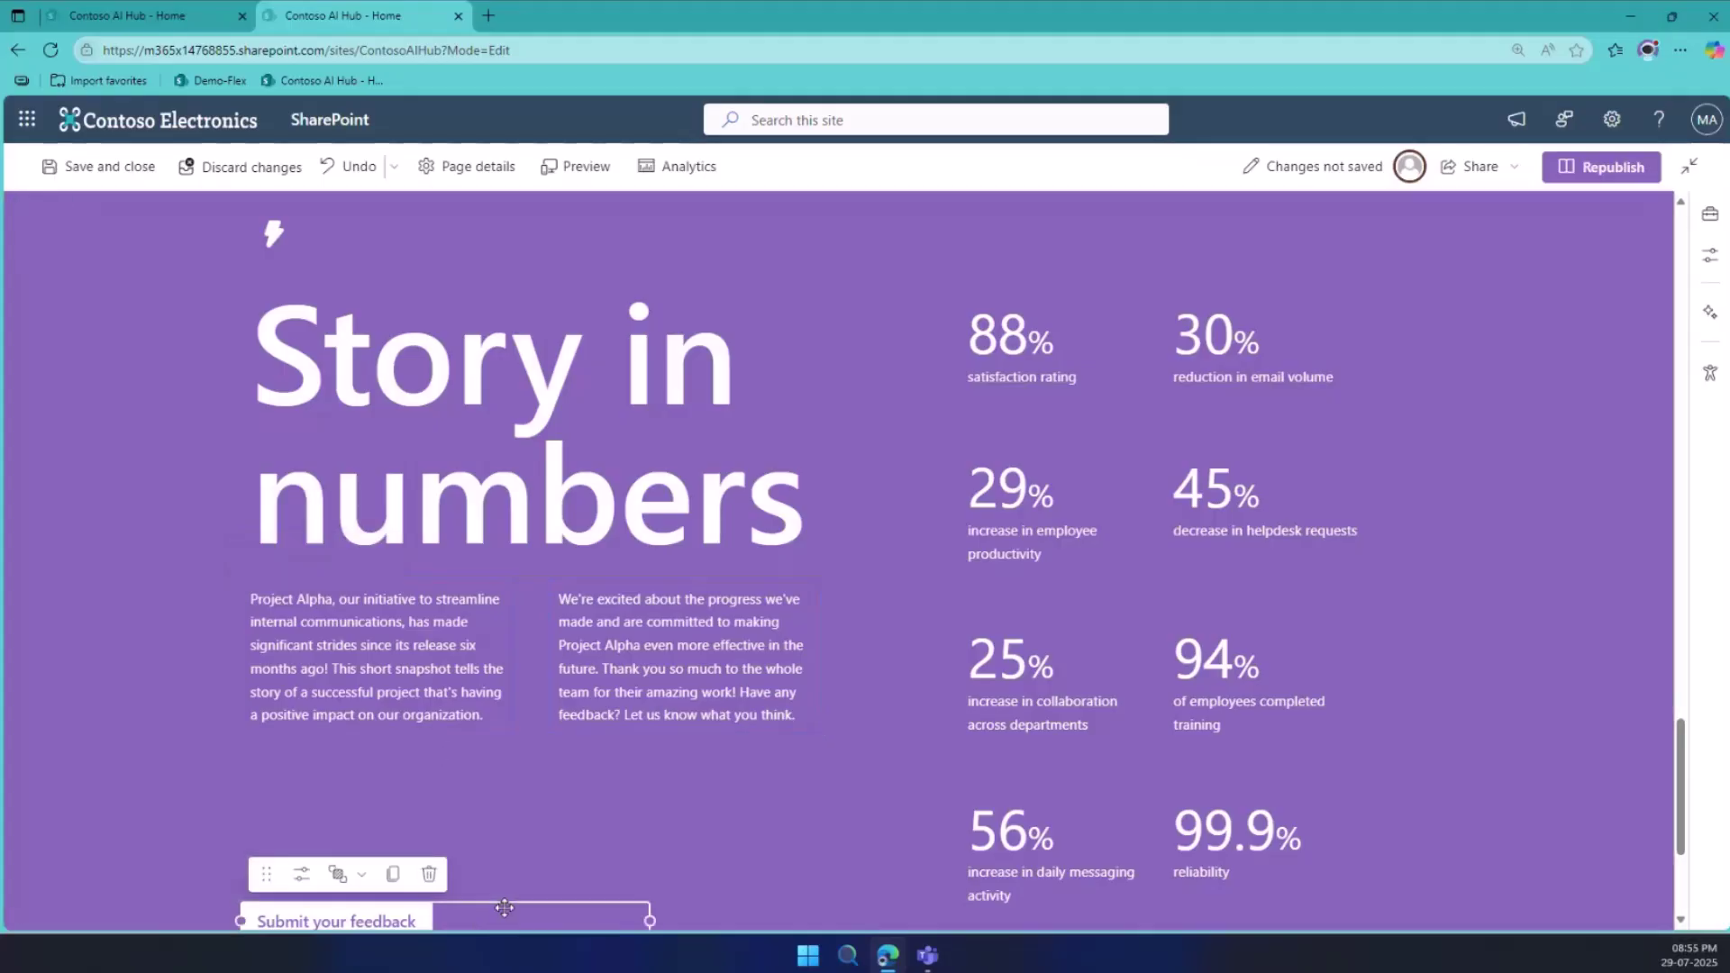
{"action": "left_click", "coordinate": [431, 875]}
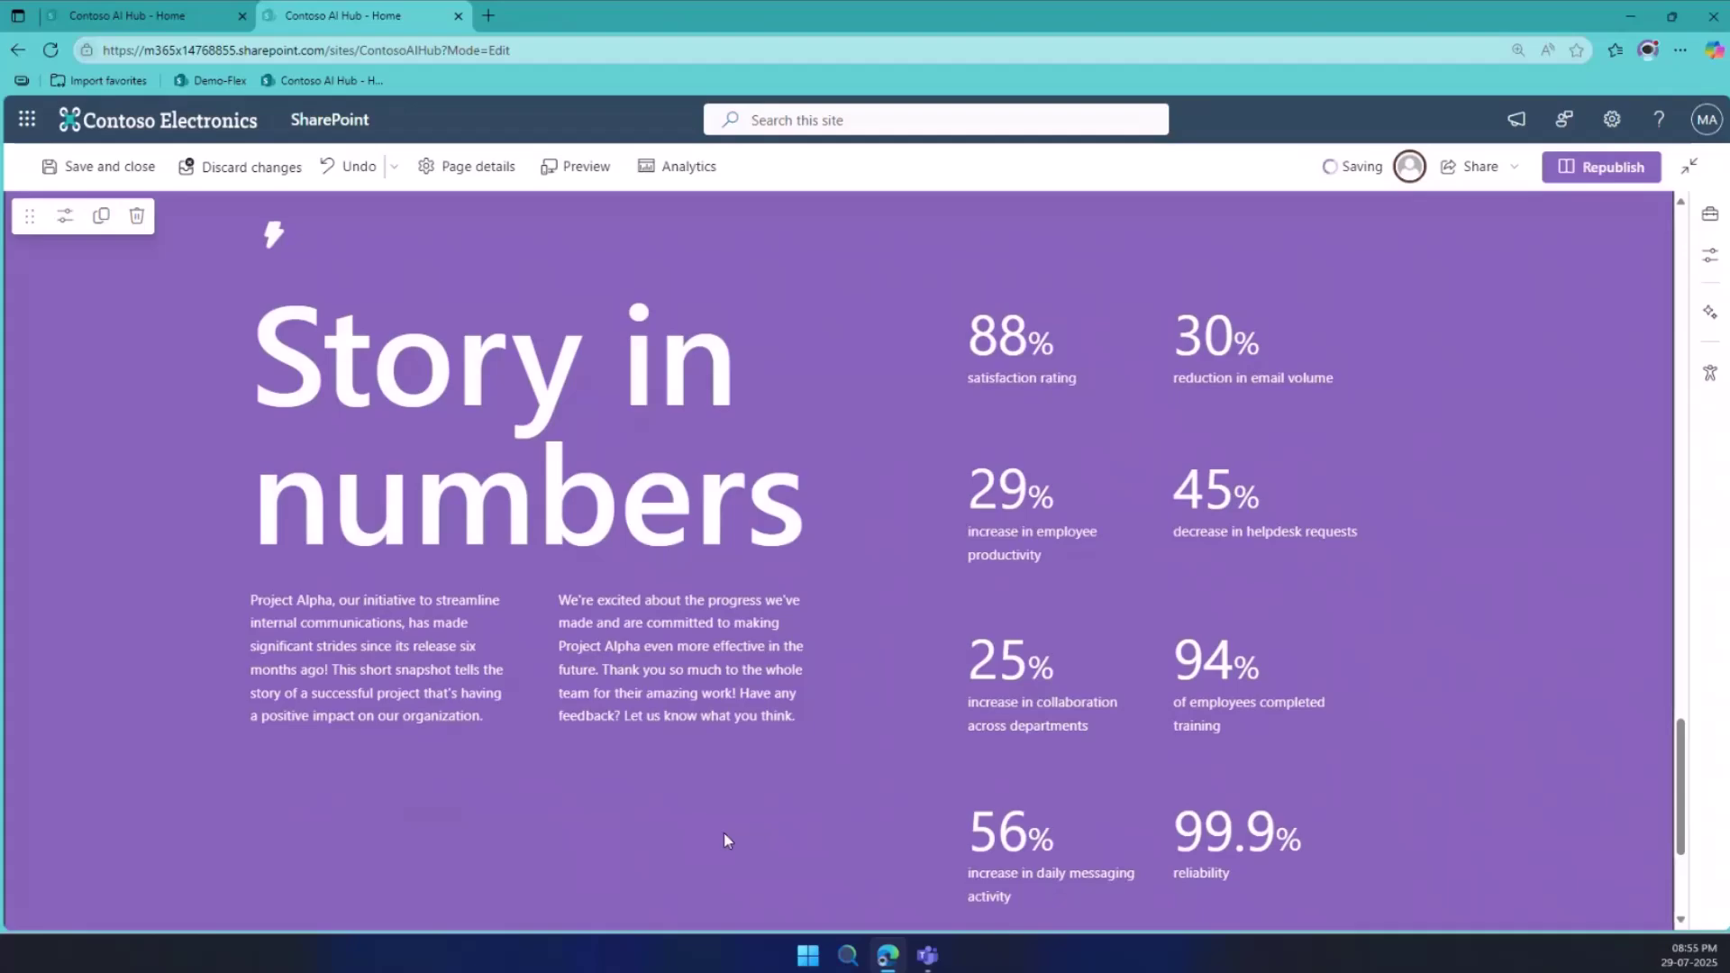
Group the 88% satisfaction rating and 30% email volume statistics and move them up and left, nearer the heading.
{"action": "scroll", "coordinate": [728, 838], "scroll_direction": "up", "scroll_amount": 1}
{"action": "scroll", "coordinate": [723, 833], "scroll_direction": "down", "scroll_amount": 1}
{"action": "scroll", "coordinate": [723, 832], "scroll_direction": "up", "scroll_amount": 1}
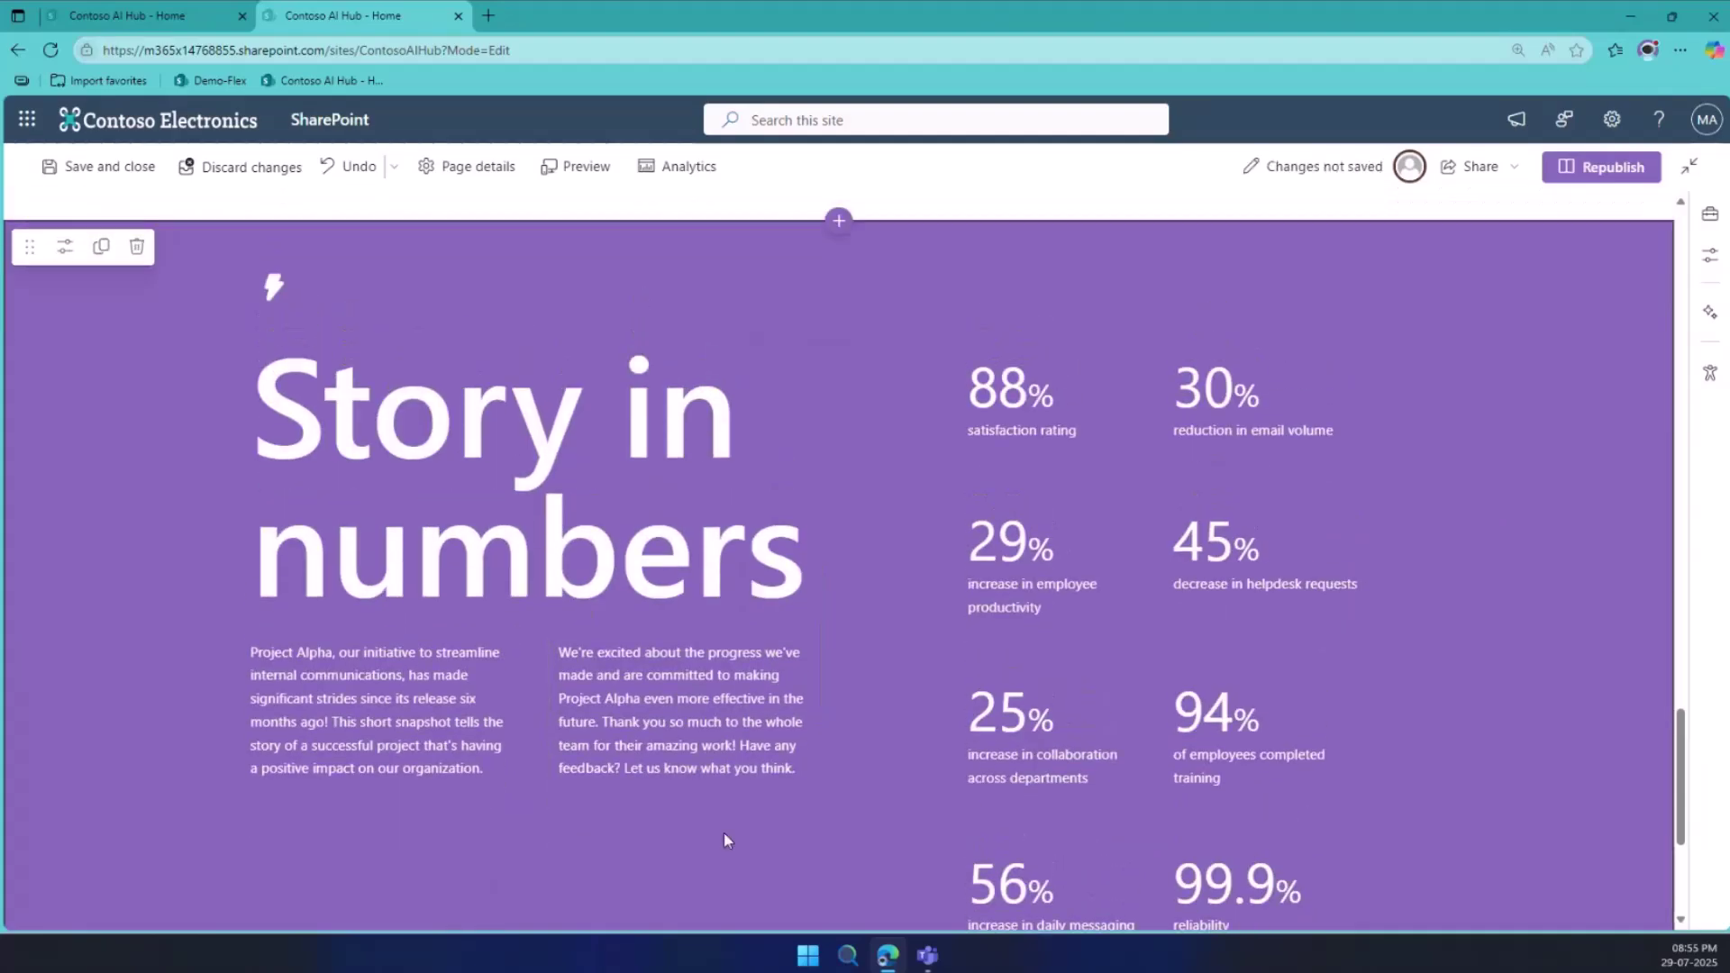
{"action": "left_click", "coordinate": [1022, 386]}
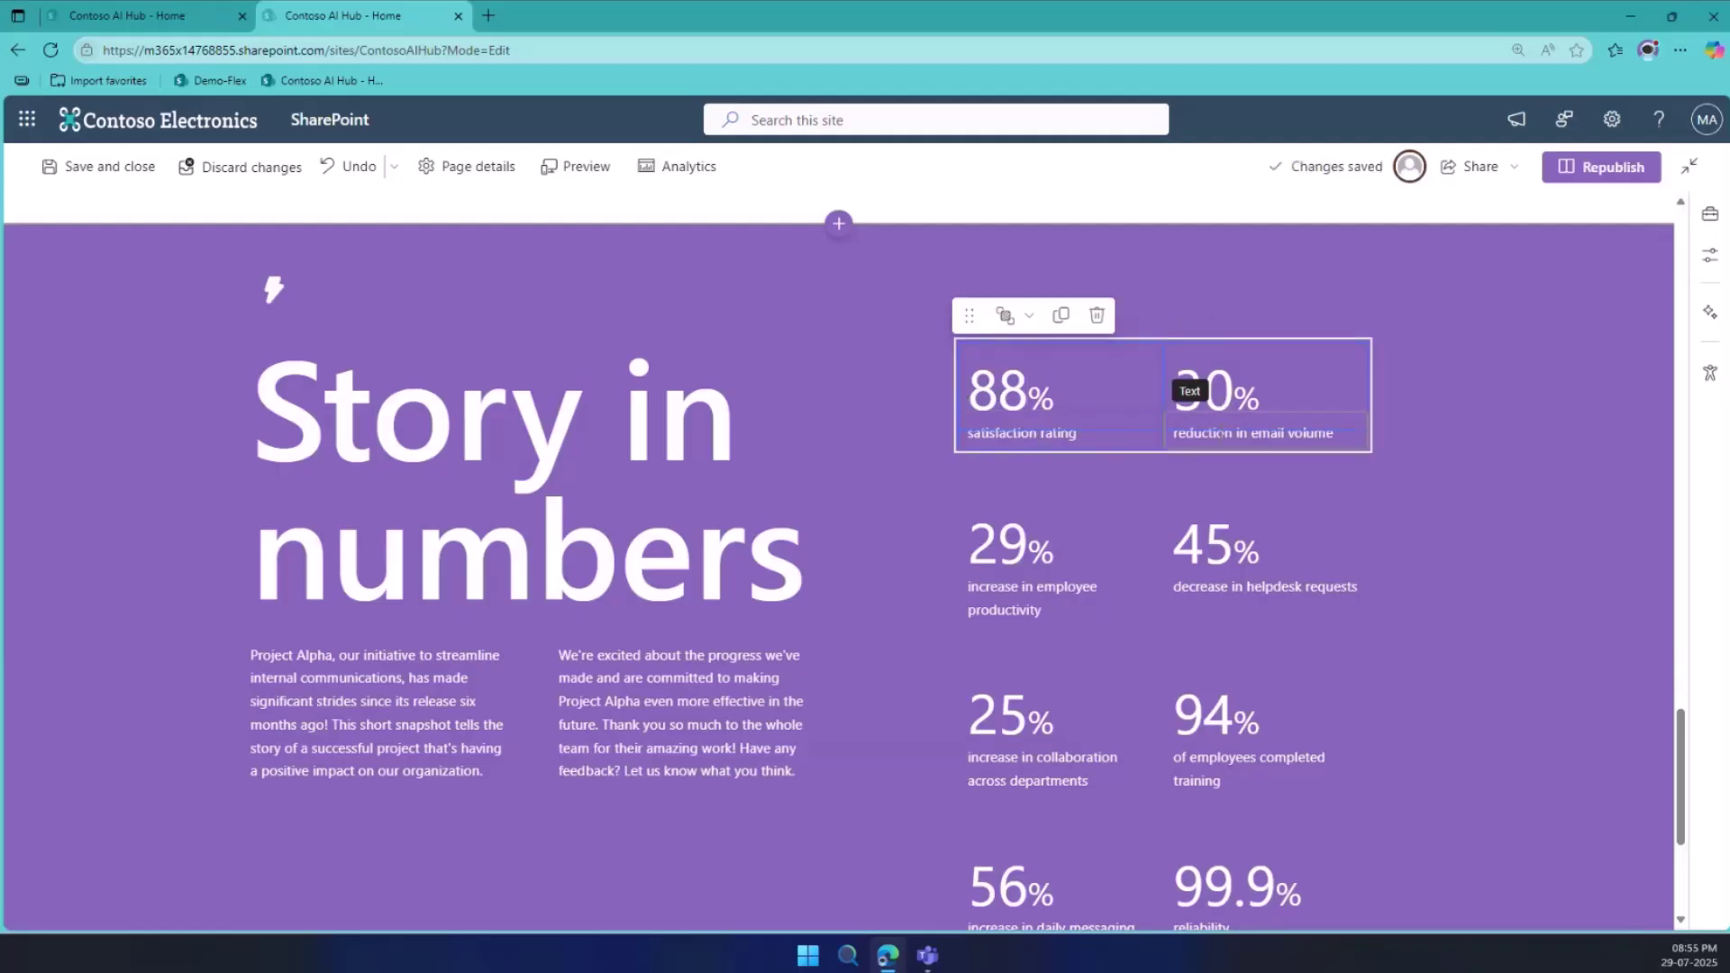
{"action": "left_click", "coordinate": [1030, 319]}
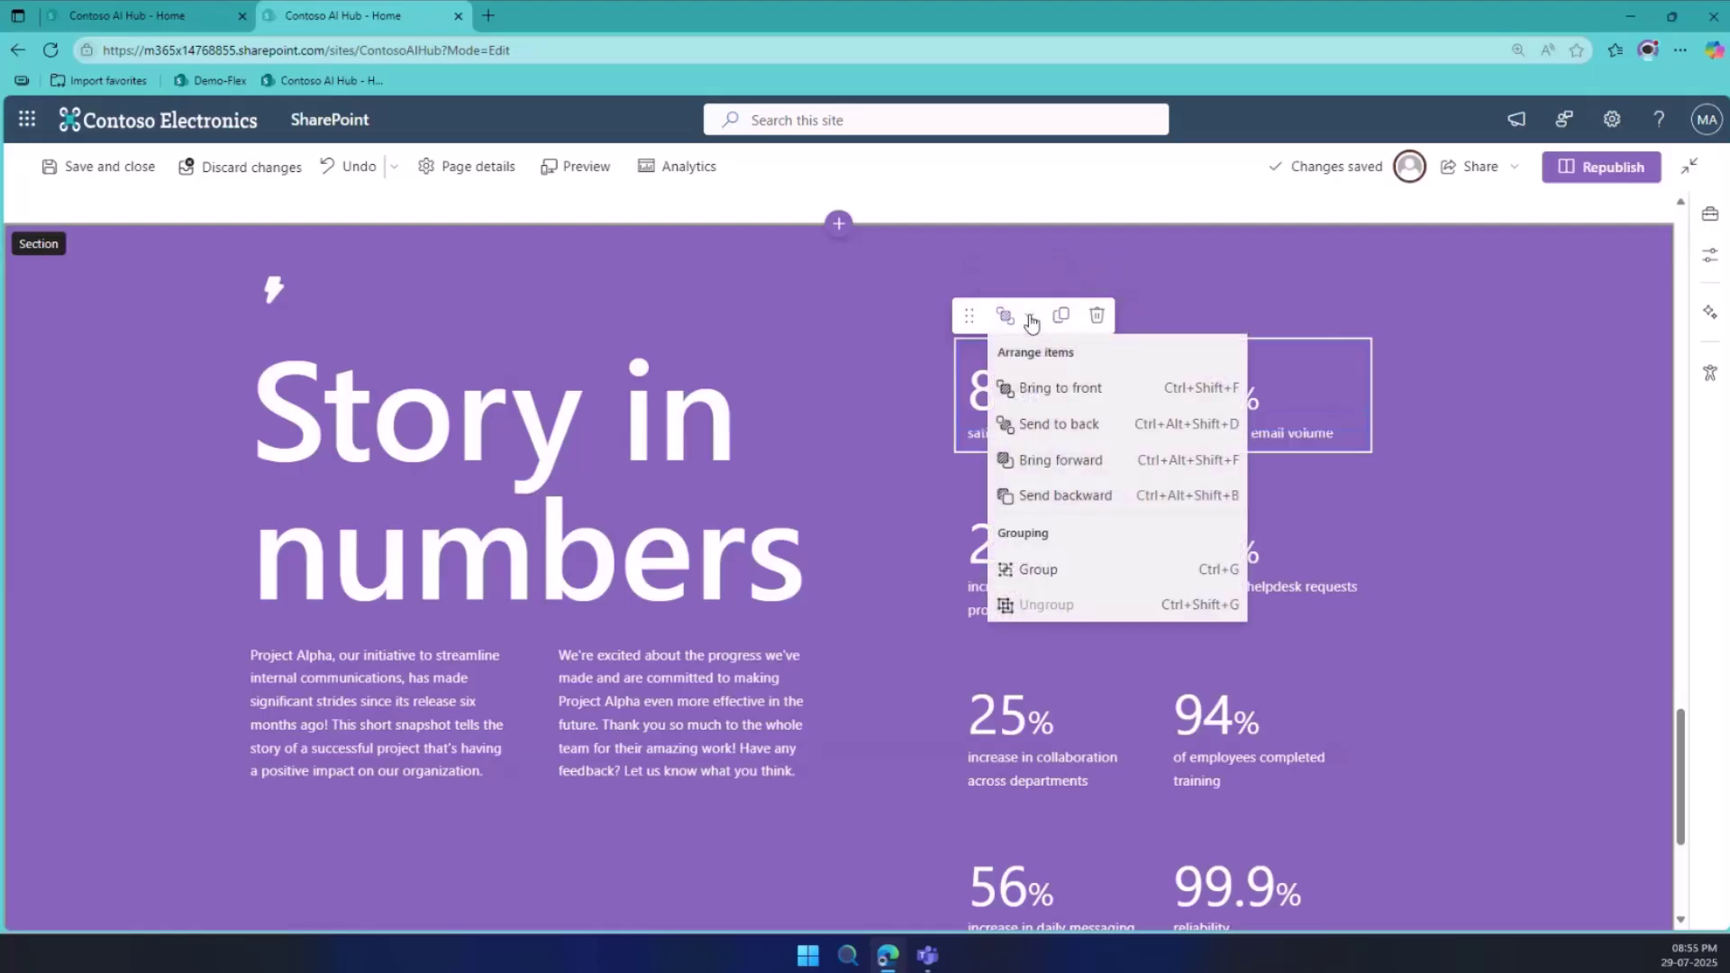
{"action": "left_click", "coordinate": [1036, 571]}
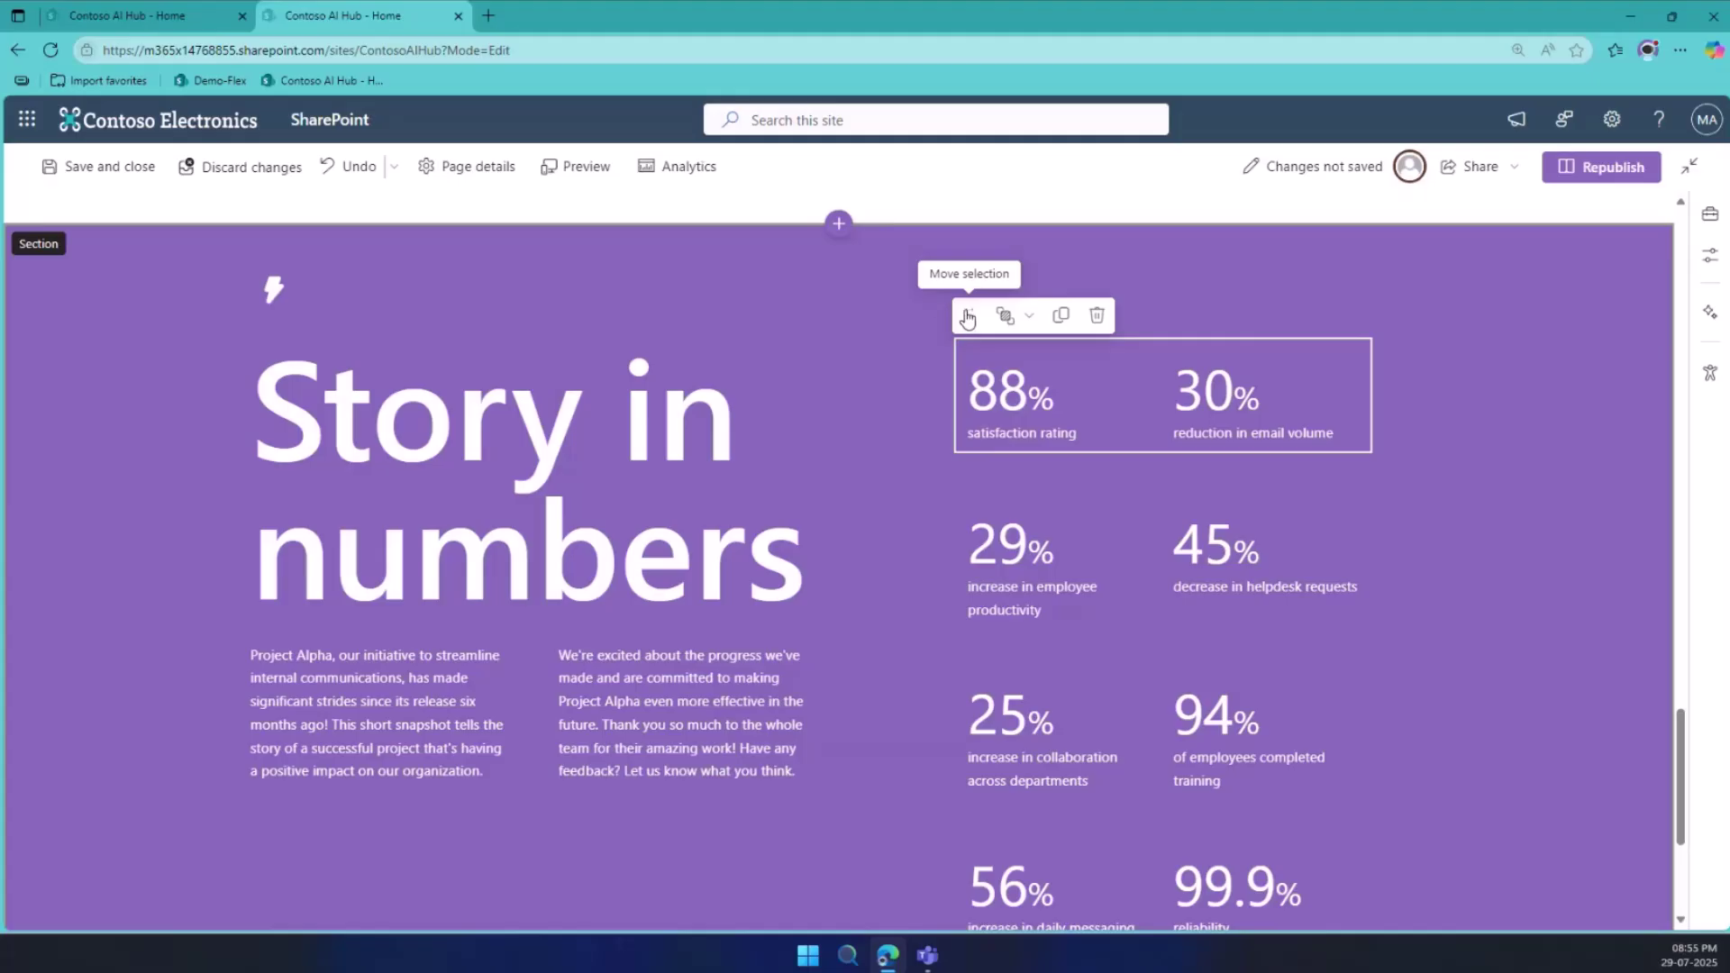
{"action": "left_click_drag", "start_coordinate": [966, 316], "coordinate": [855, 298]}
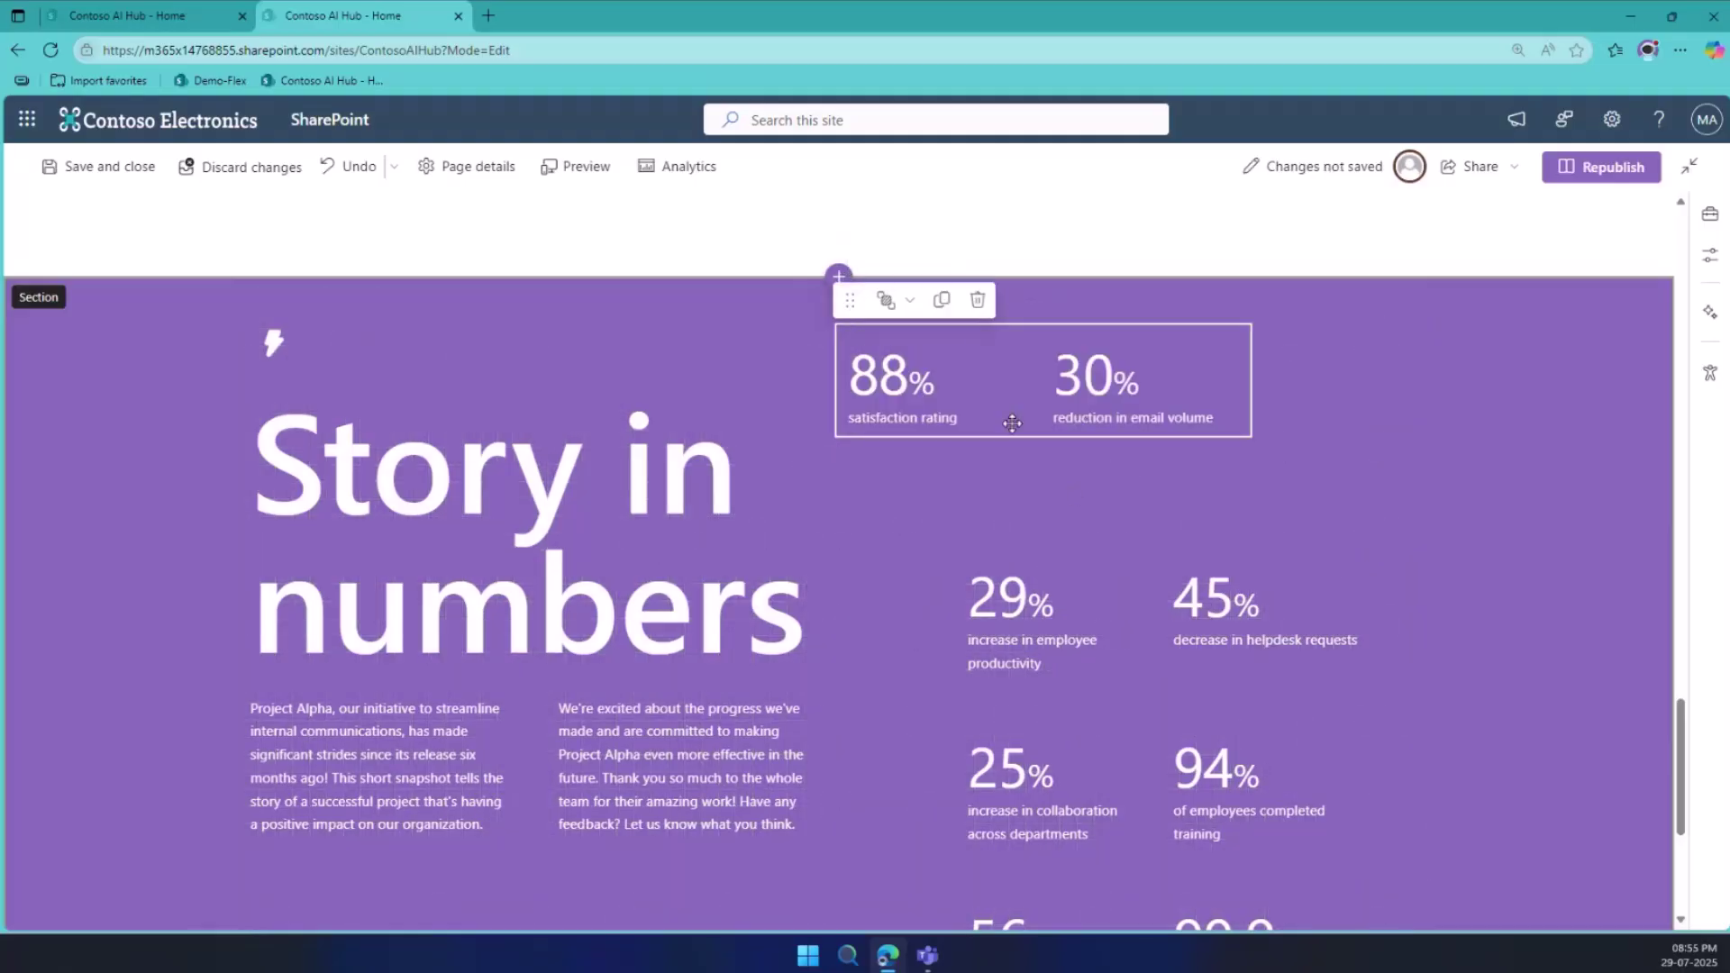
Duplicate the 88% and 30% statistics group and place the copy below the original, slightly to its right.
{"action": "left_click", "coordinate": [943, 303]}
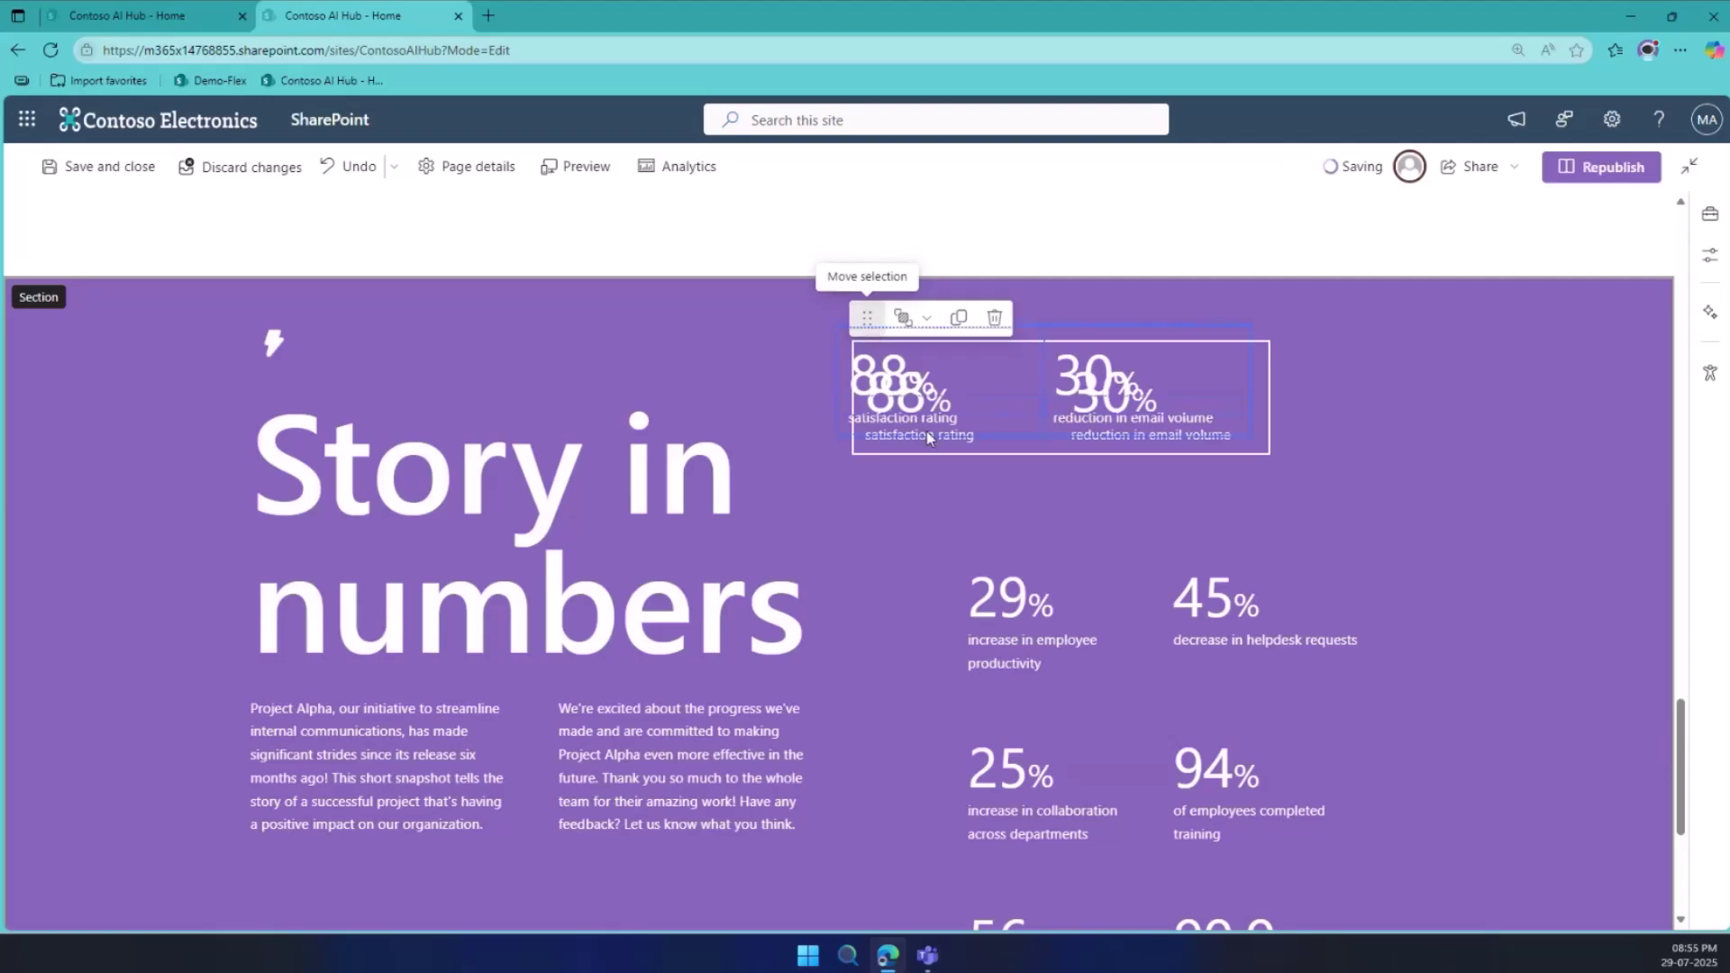
{"action": "mouse_move", "coordinate": [929, 439]}
{"action": "left_mouse_down"}
{"action": "mouse_move", "coordinate": [935, 463]}
{"action": "mouse_move", "coordinate": [930, 432]}
{"action": "mouse_move", "coordinate": [961, 448]}
{"action": "left_mouse_up"}
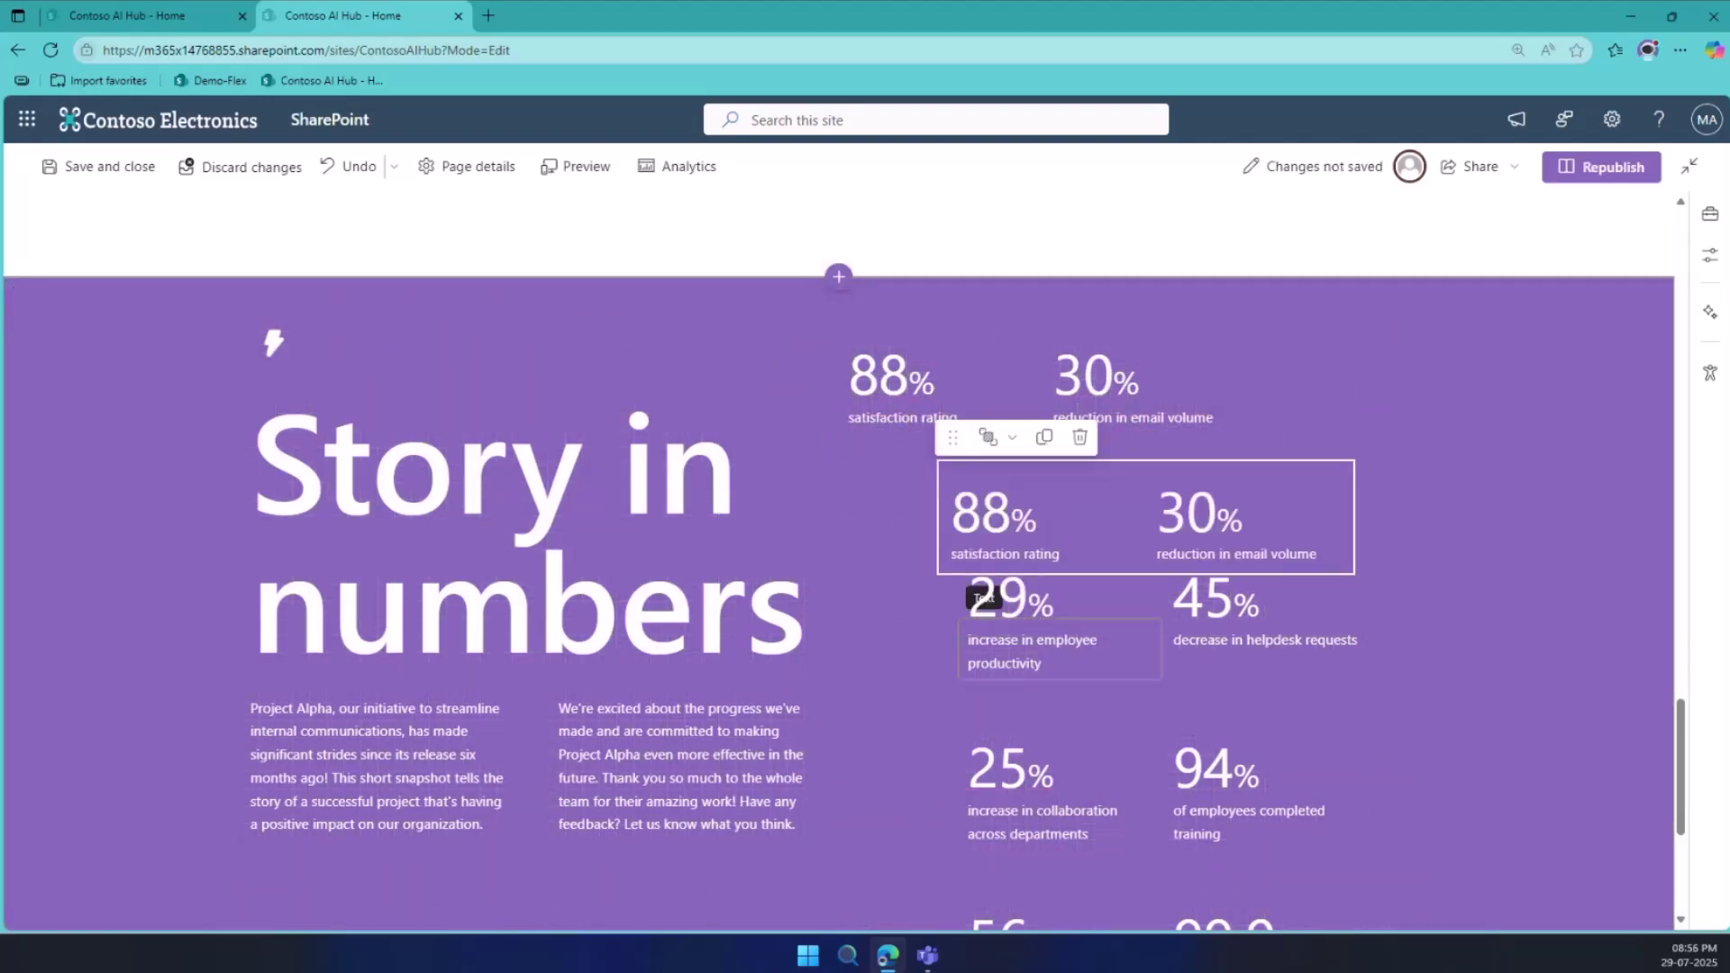
Select the 25%, 94%, 56% and 99.9% statistics with their captions in the "Story in numbers" section and delete them.
{"action": "left_click", "coordinate": [1036, 647]}
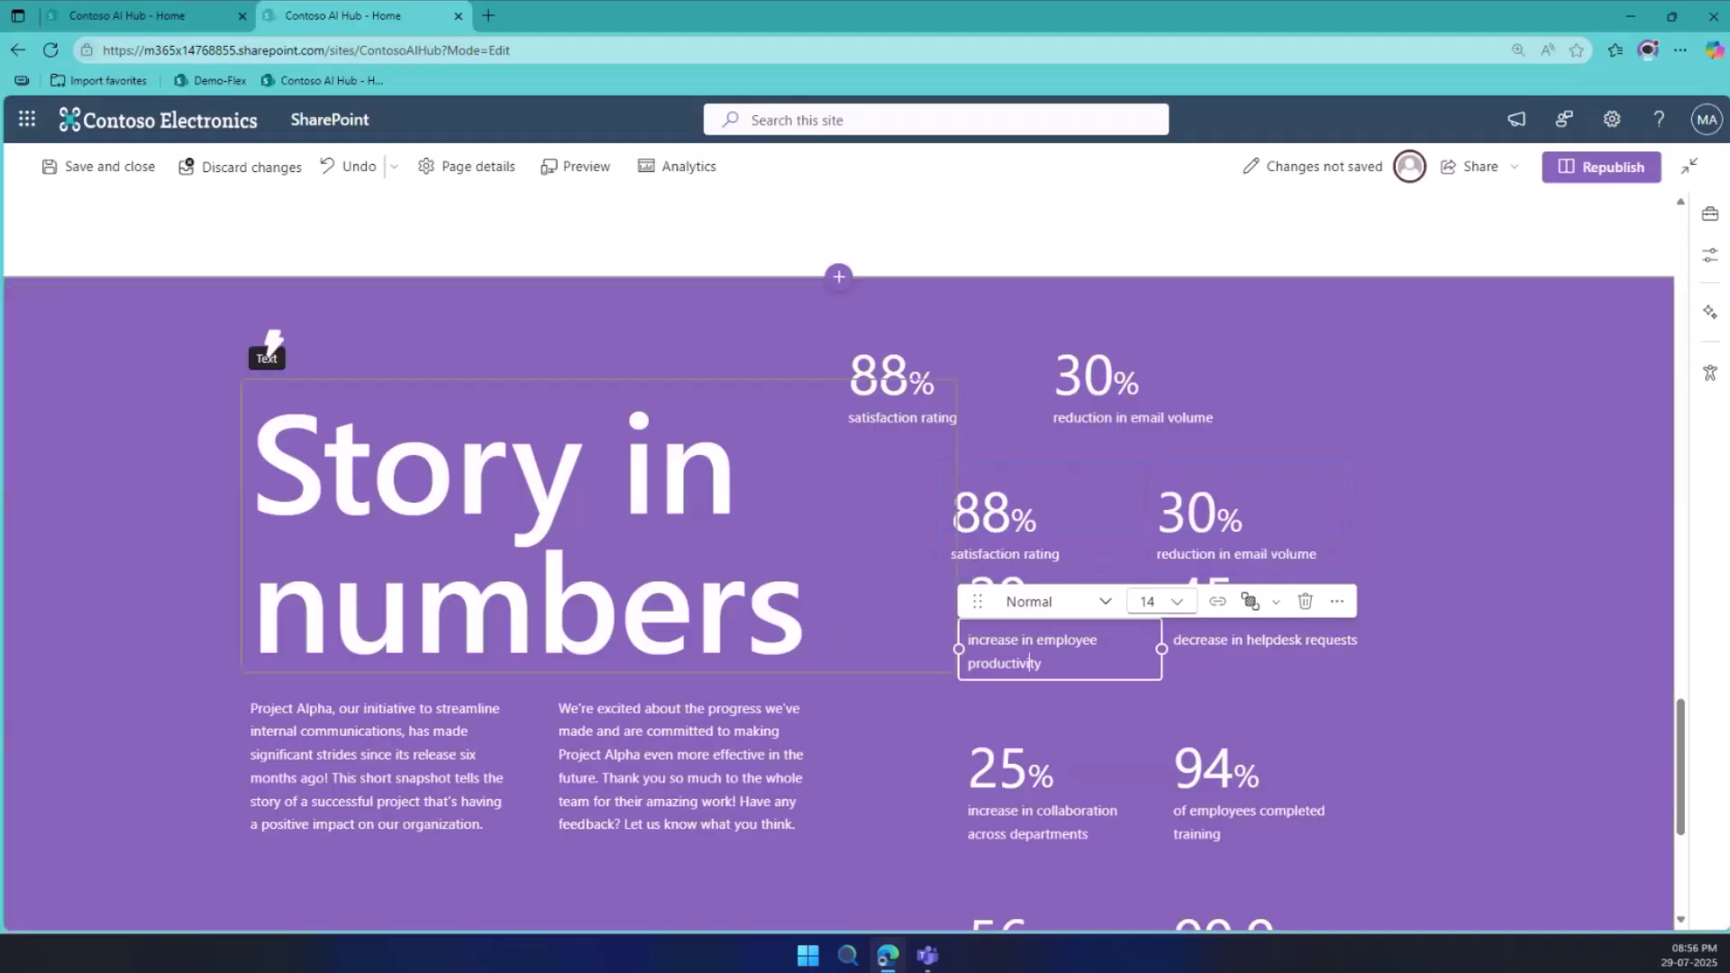
{"action": "scroll", "coordinate": [523, 505], "scroll_direction": "down", "scroll_amount": 1}
{"action": "scroll", "coordinate": [271, 293], "scroll_direction": "down", "scroll_amount": 3}
{"action": "left_click", "coordinate": [997, 735]}
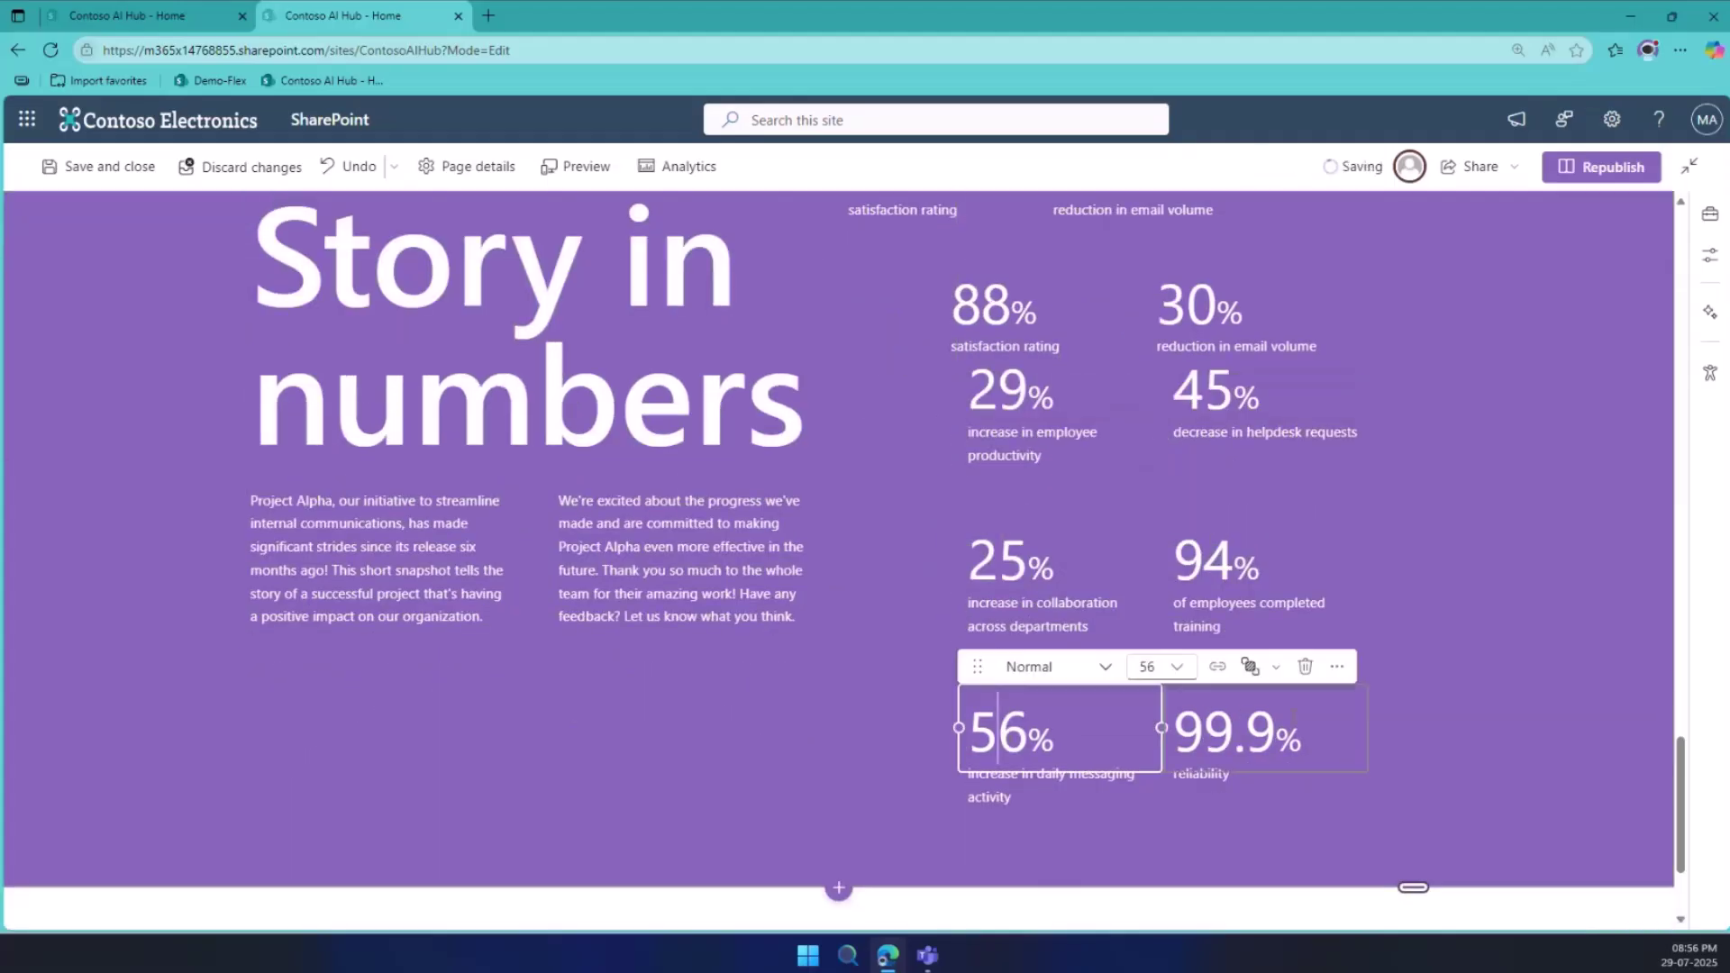
{"action": "key", "text": "Escape"}
{"action": "key", "text": "Escape"}
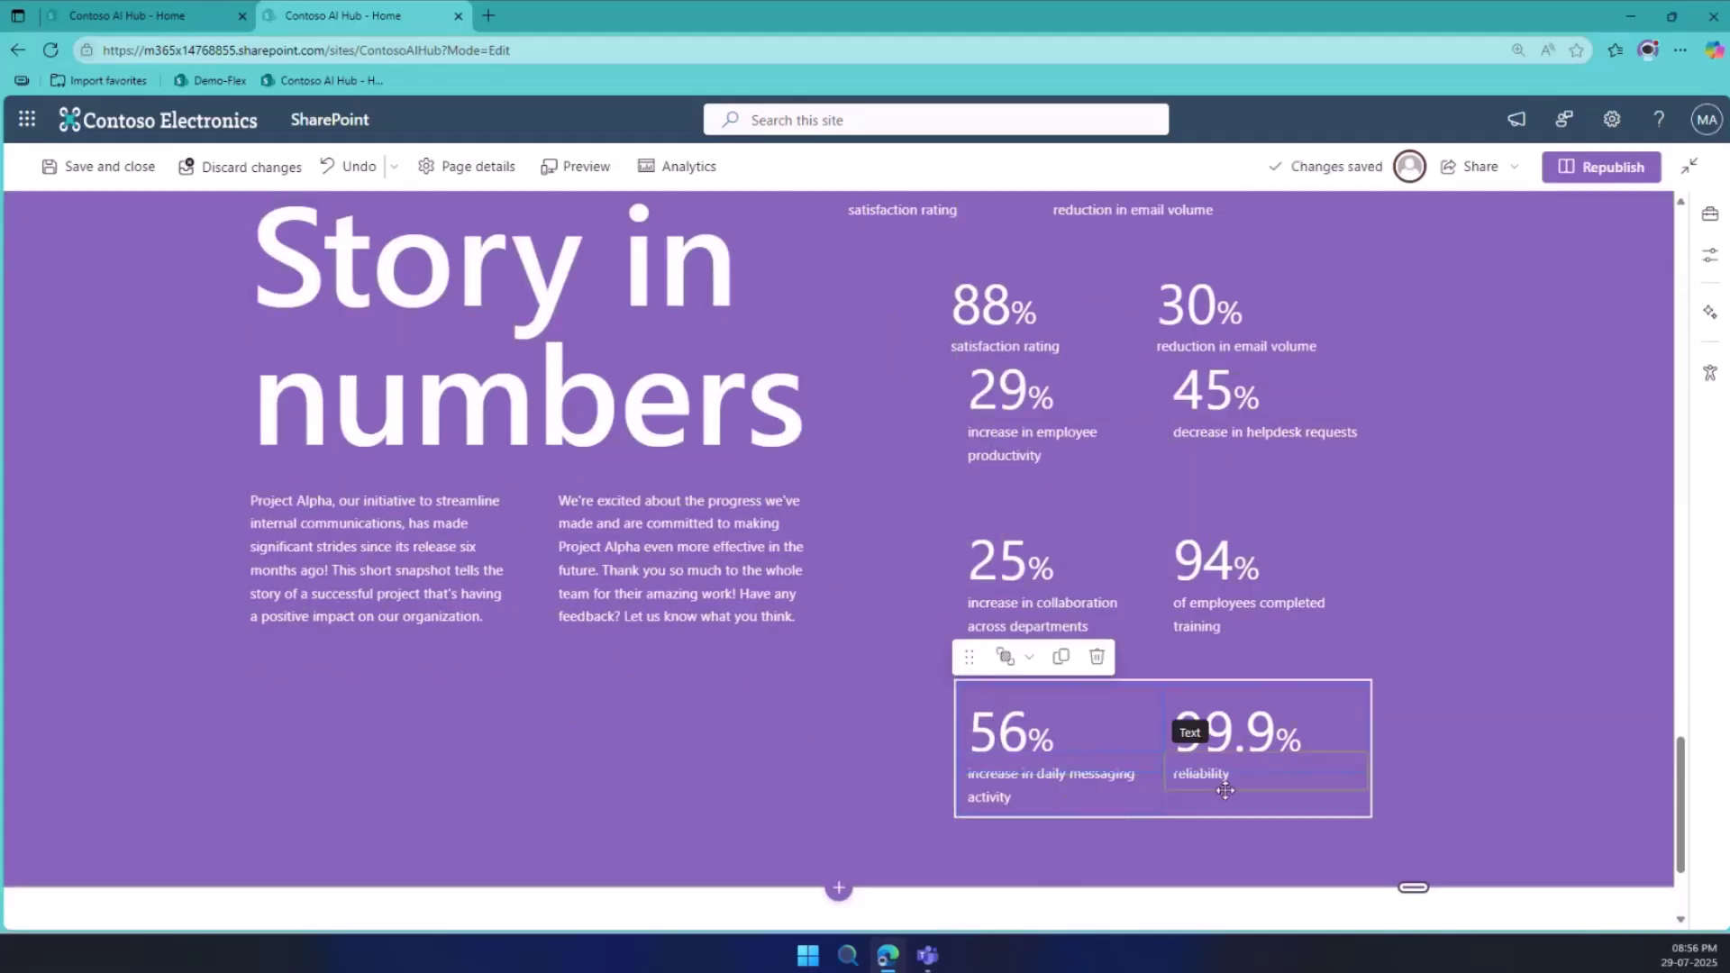
{"action": "left_click", "coordinate": [1047, 569]}
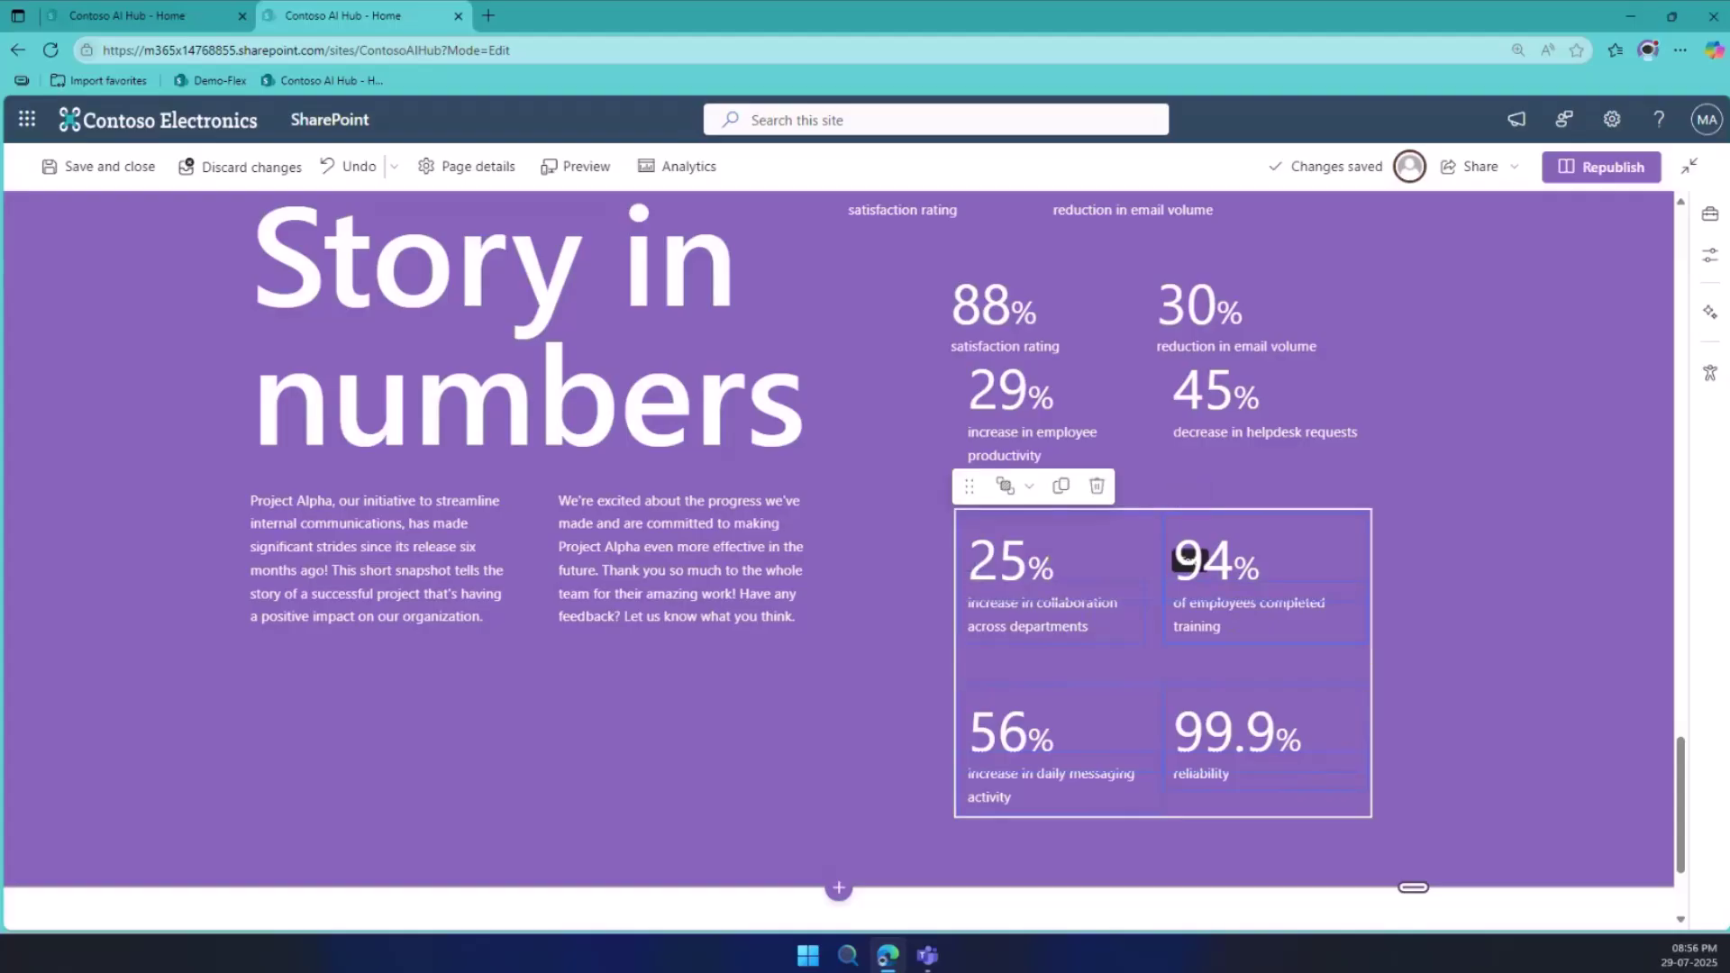
{"action": "left_click", "coordinate": [1097, 487]}
In the section above, move the "FIND HELP!" people cards down and shift the white circle image behind them up.
{"action": "scroll", "coordinate": [1019, 488], "scroll_direction": "up", "scroll_amount": 1}
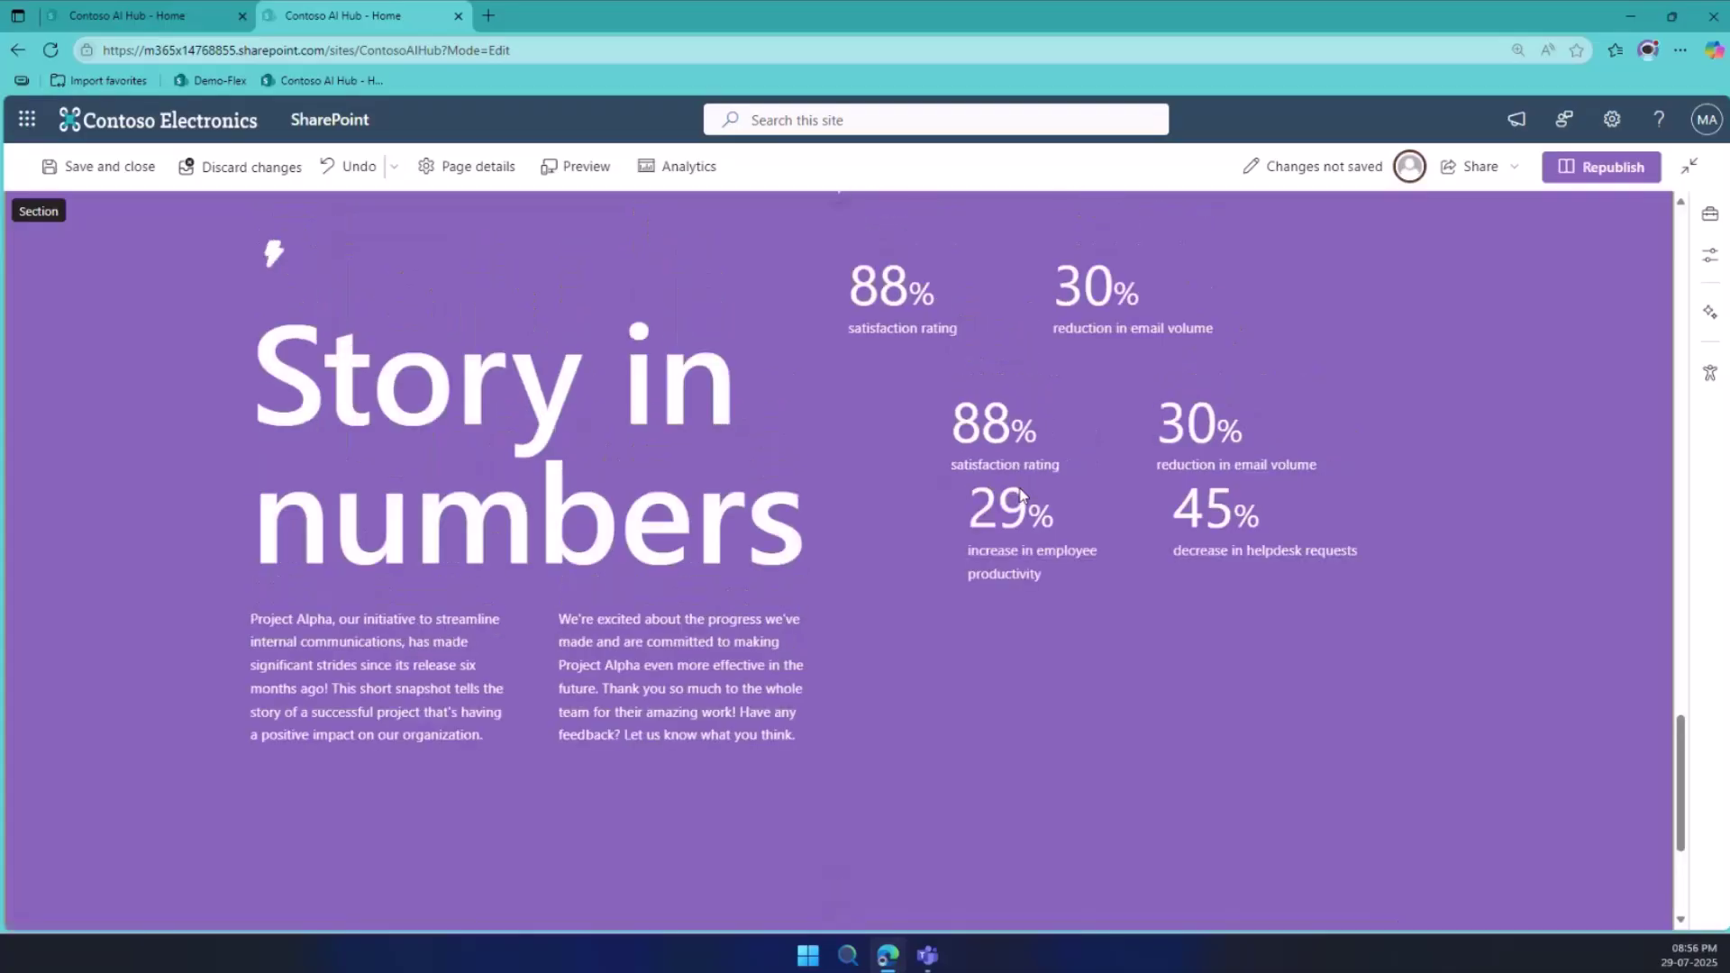
{"action": "scroll", "coordinate": [1019, 488], "scroll_direction": "up", "scroll_amount": 1}
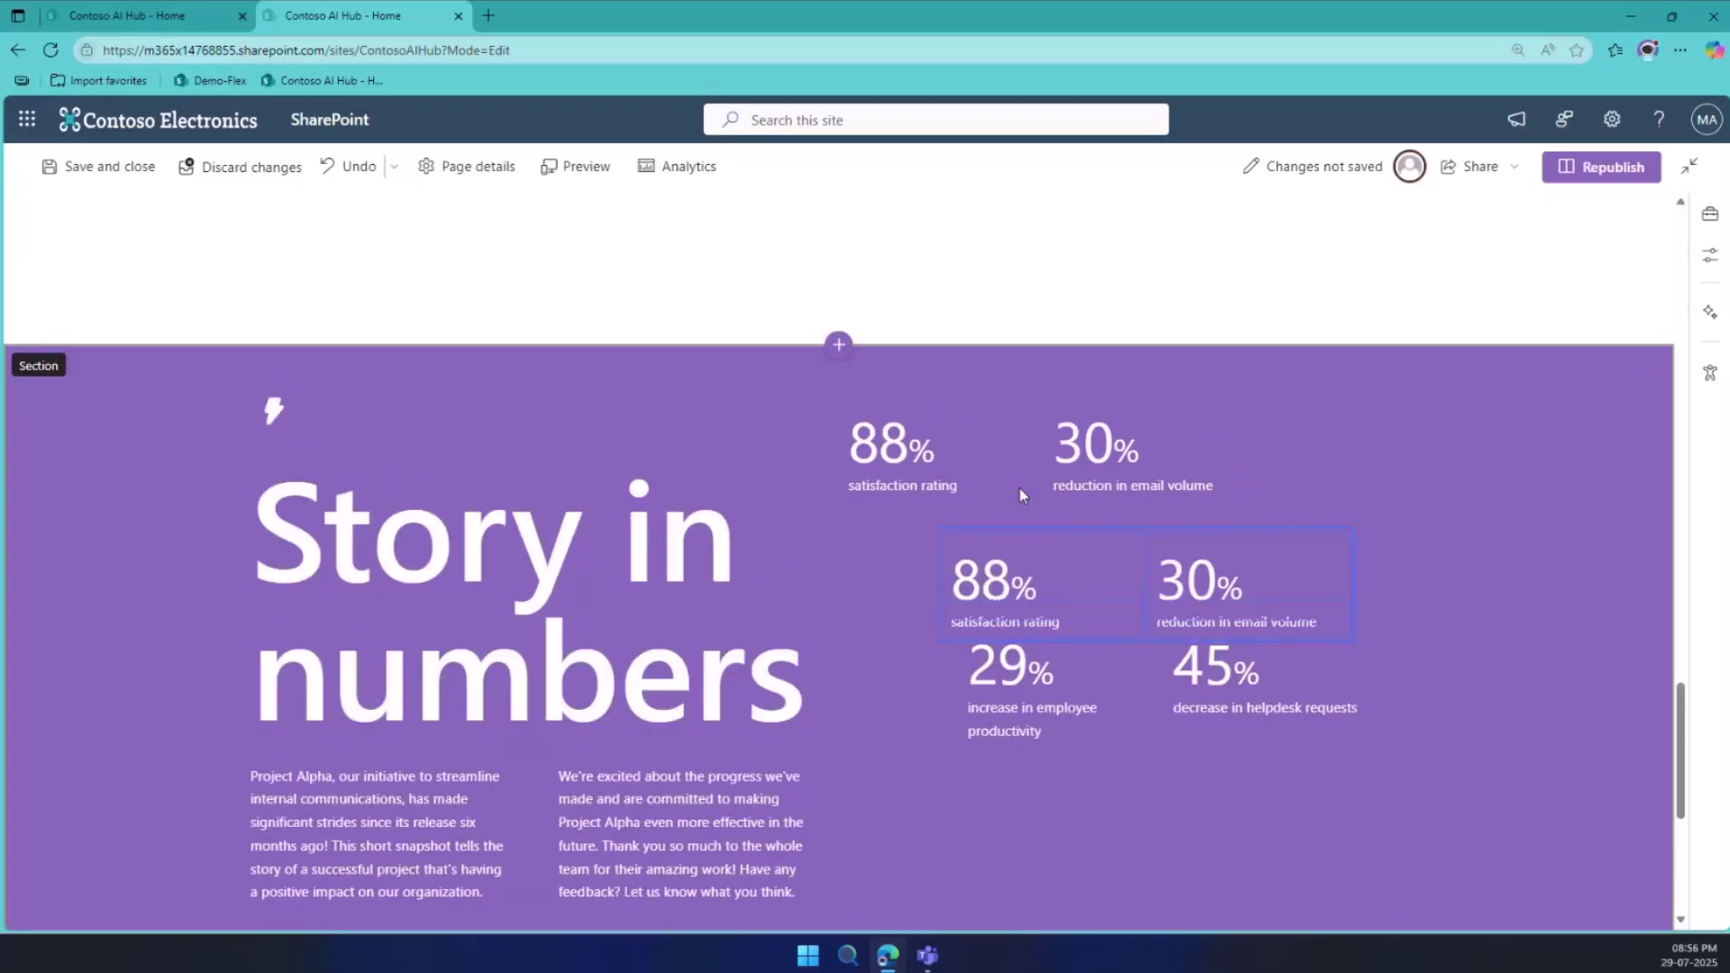
{"action": "scroll", "coordinate": [1019, 488], "scroll_direction": "up", "scroll_amount": 4}
{"action": "scroll", "coordinate": [1019, 488], "scroll_direction": "up", "scroll_amount": 3}
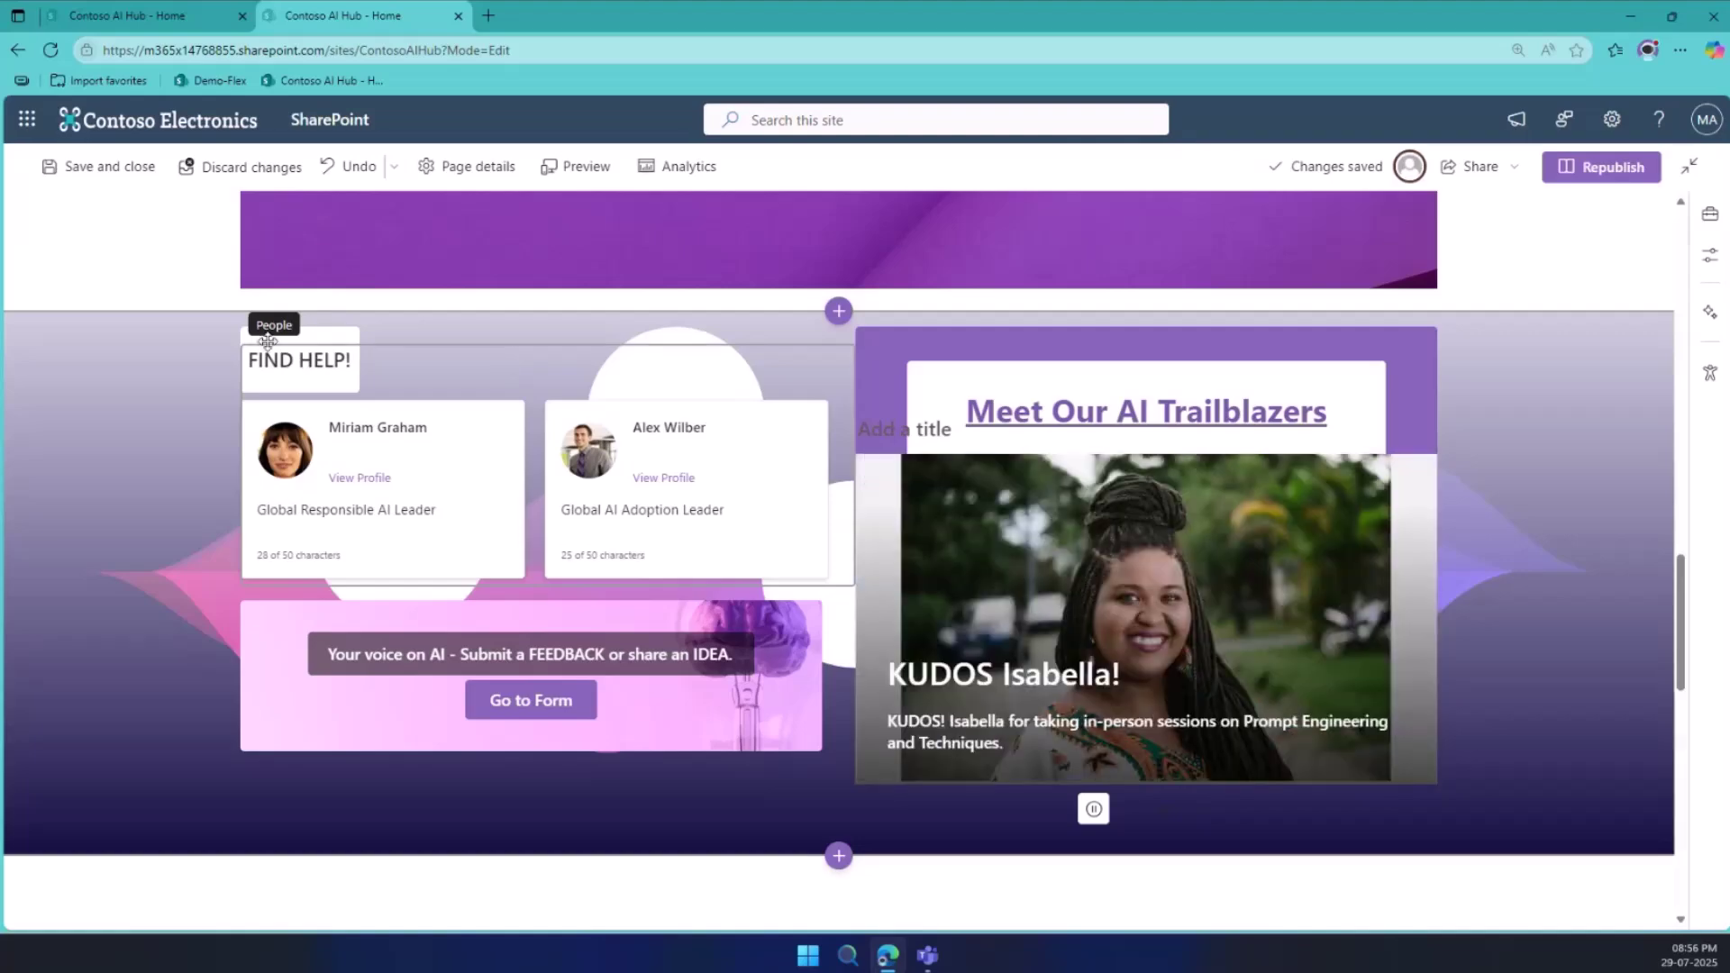
{"action": "left_click", "coordinate": [294, 375]}
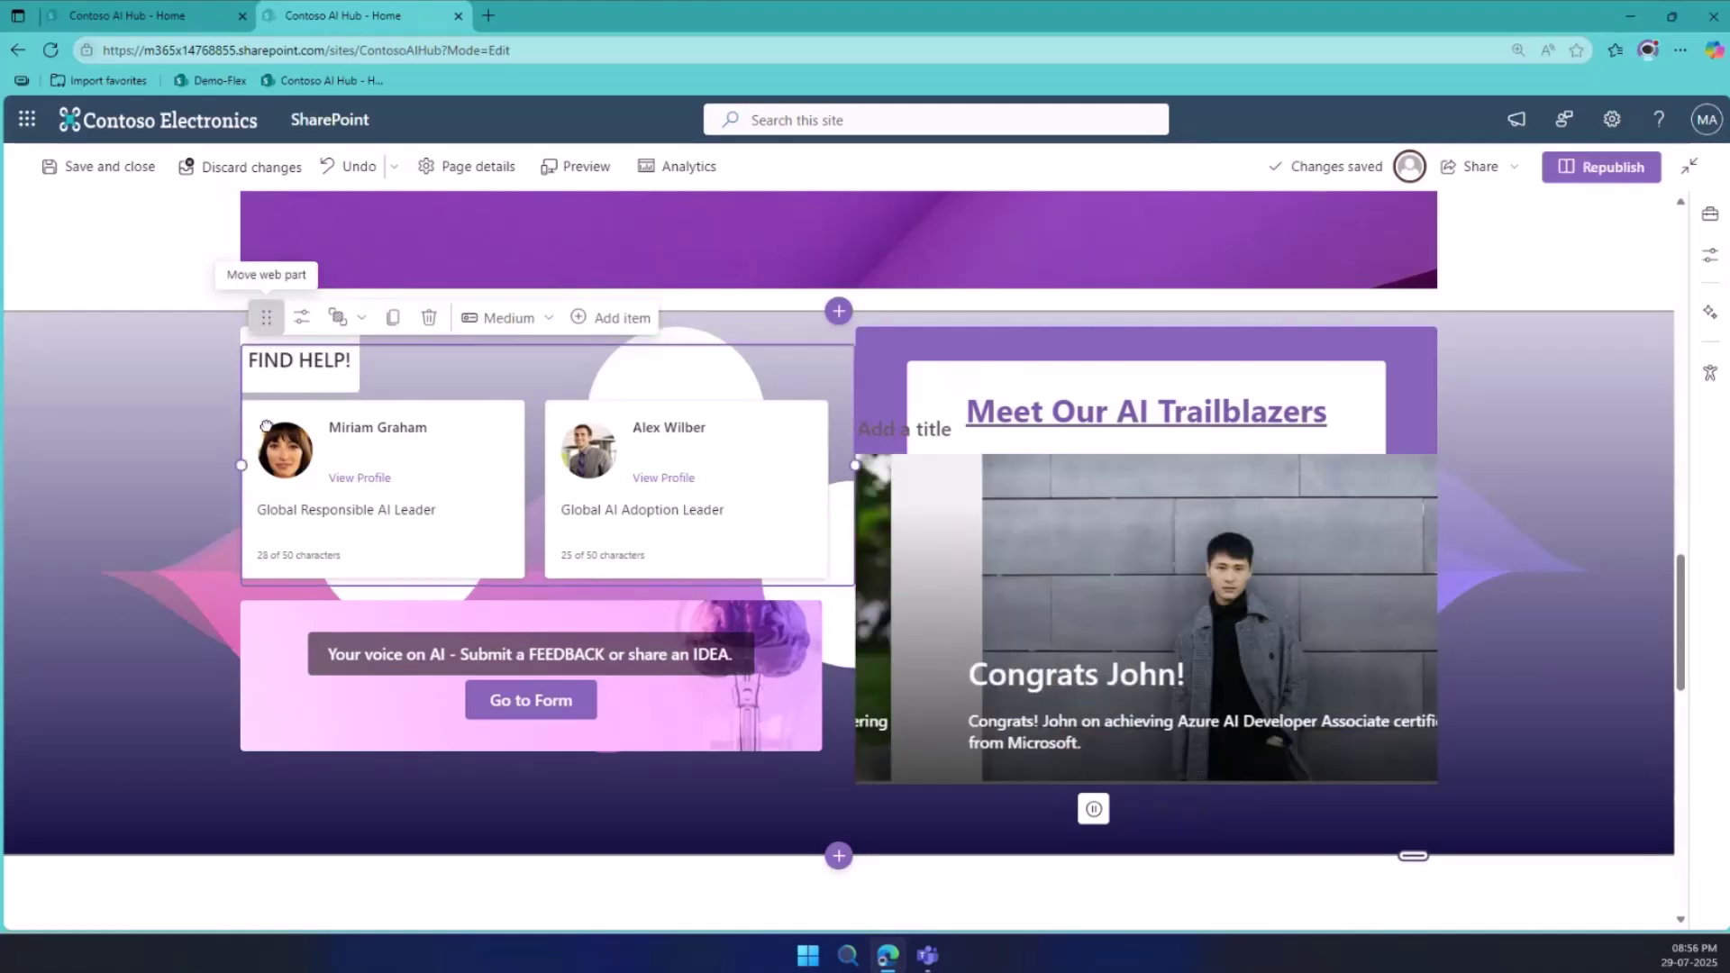
{"action": "left_click_drag", "start_coordinate": [265, 317], "coordinate": [325, 359]}
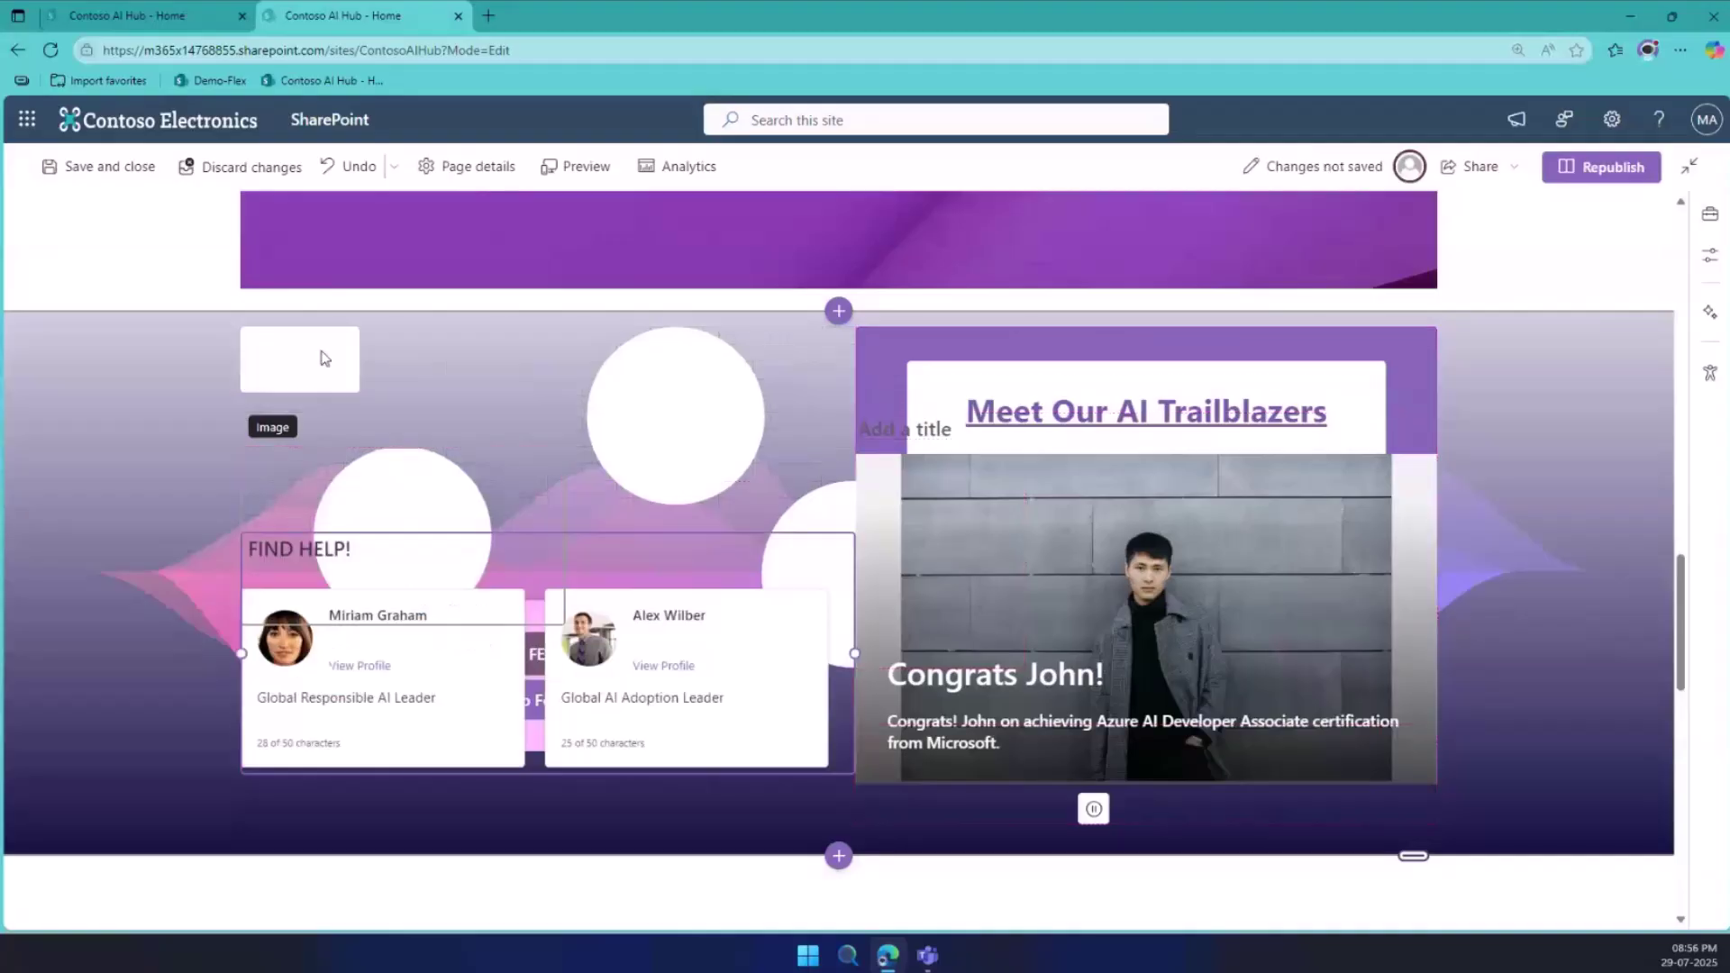
{"action": "left_click", "coordinate": [326, 352]}
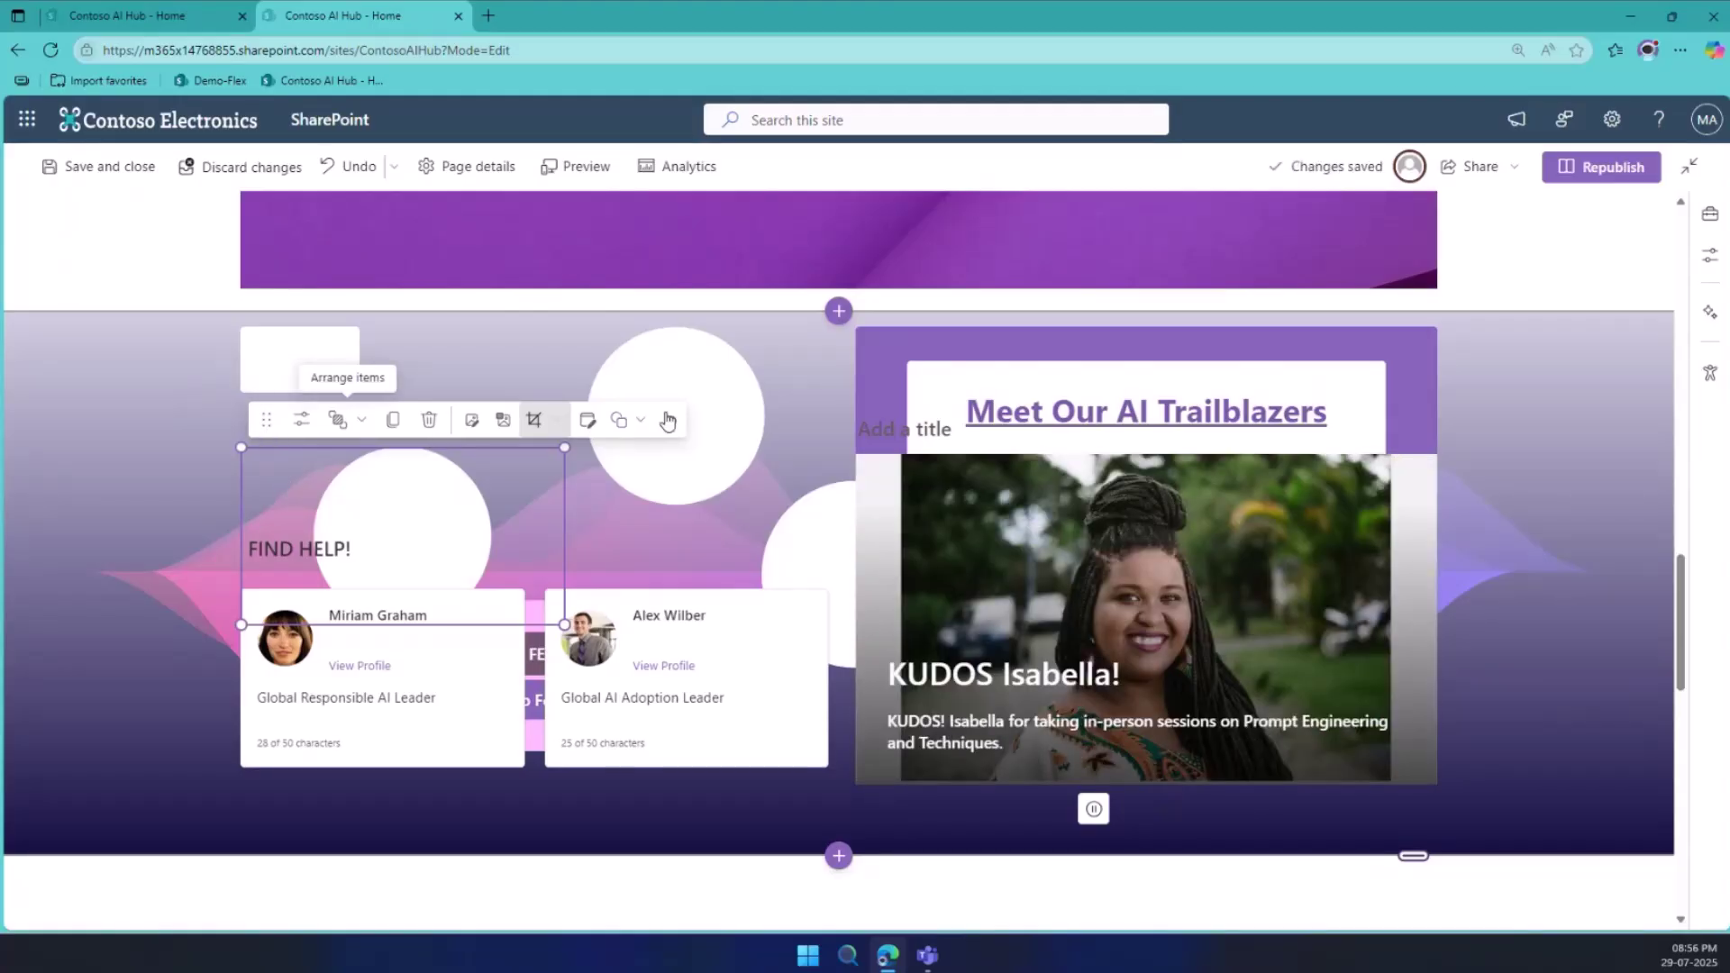
{"action": "left_click_drag", "start_coordinate": [263, 379], "coordinate": [273, 325]}
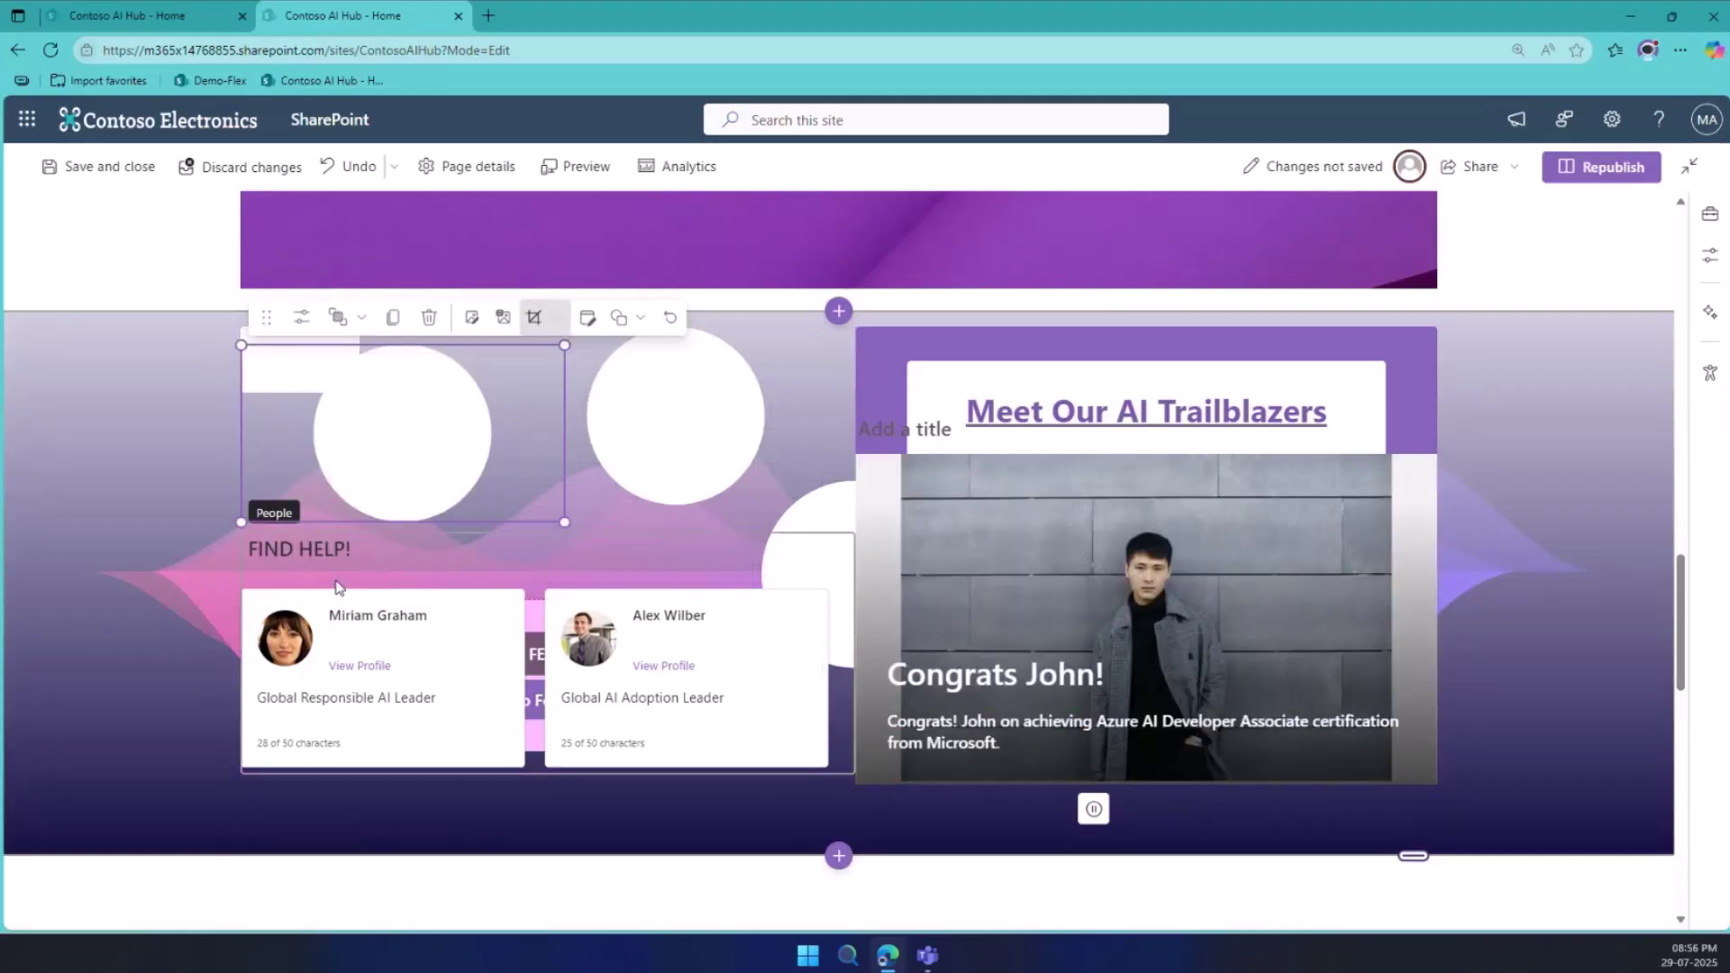
Move the "FIND HELP!" people cards back up over the white circle image, flush with the feedback banner's outer edge.
{"action": "left_click", "coordinate": [295, 547]}
{"action": "left_click_drag", "start_coordinate": [268, 535], "coordinate": [280, 319]}
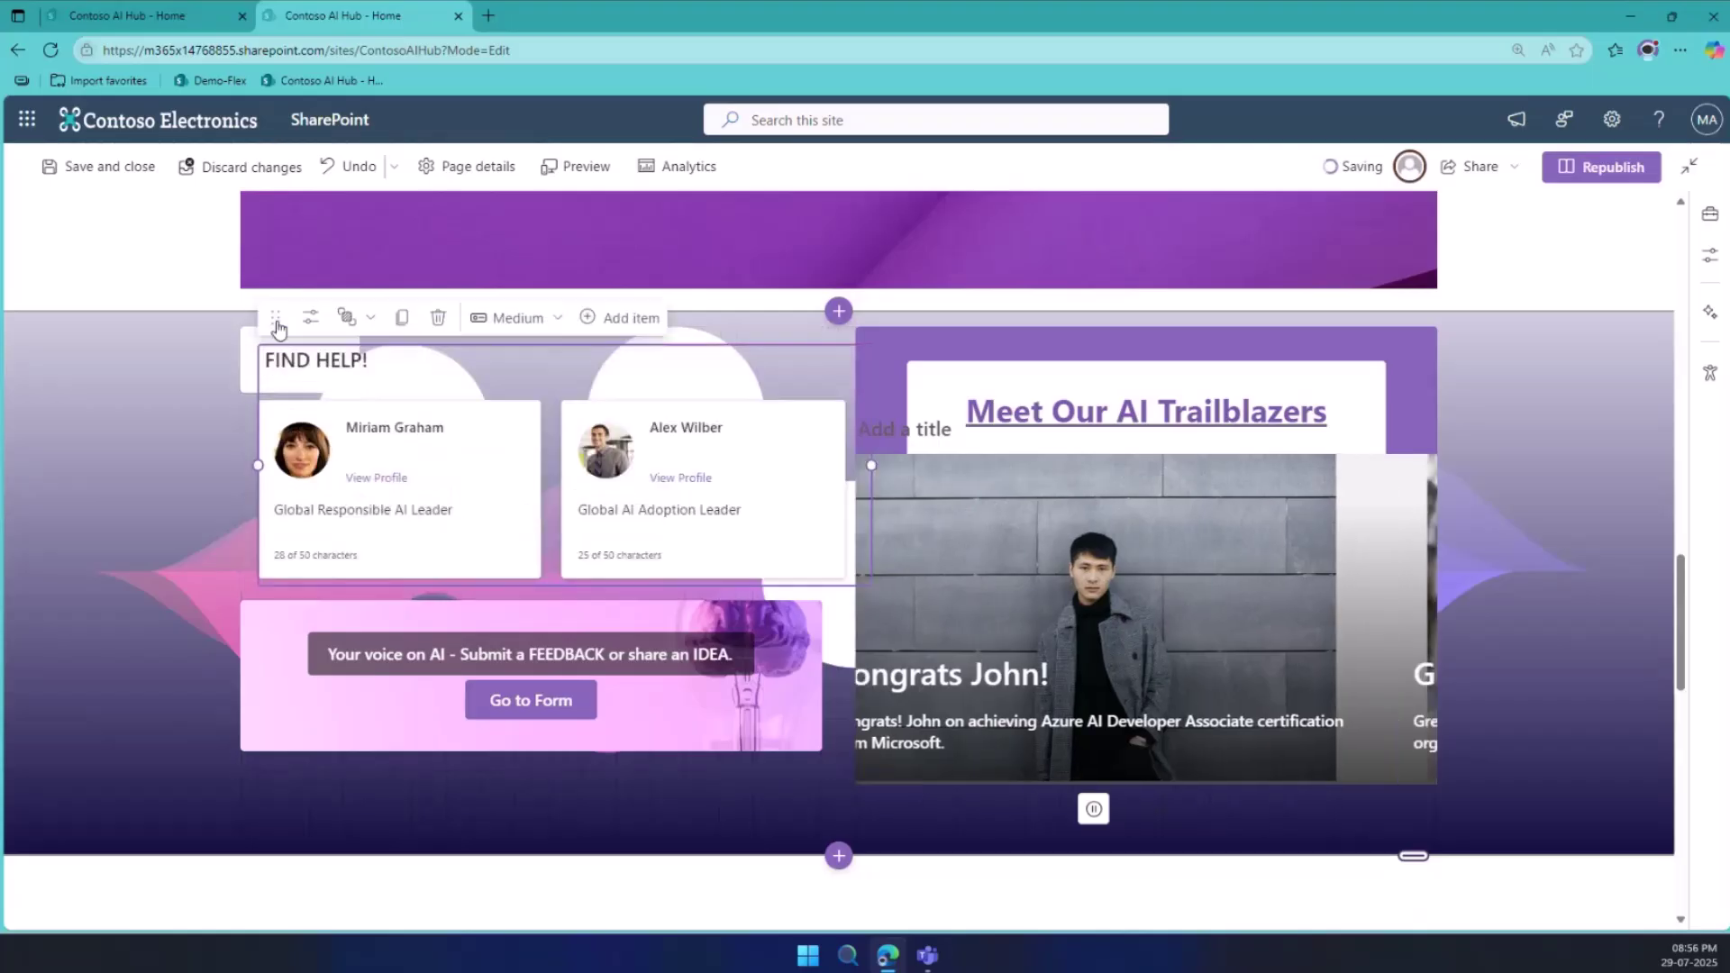
{"action": "left_click", "coordinate": [372, 318]}
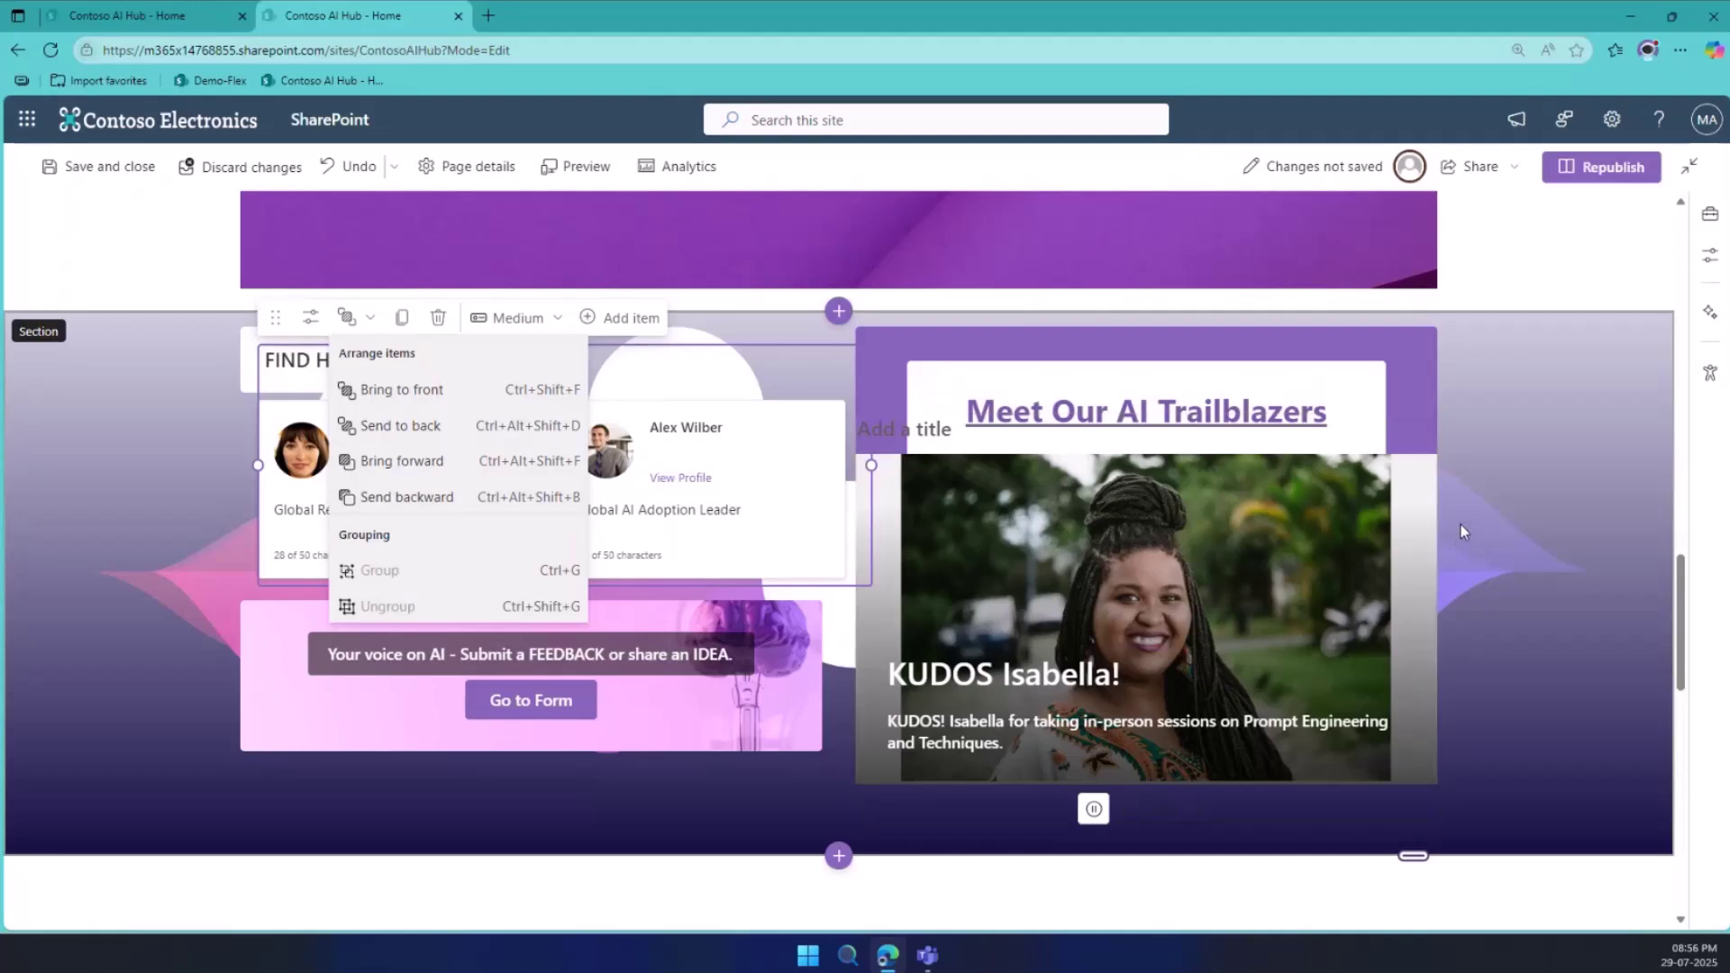
{"action": "left_click", "coordinate": [1461, 521]}
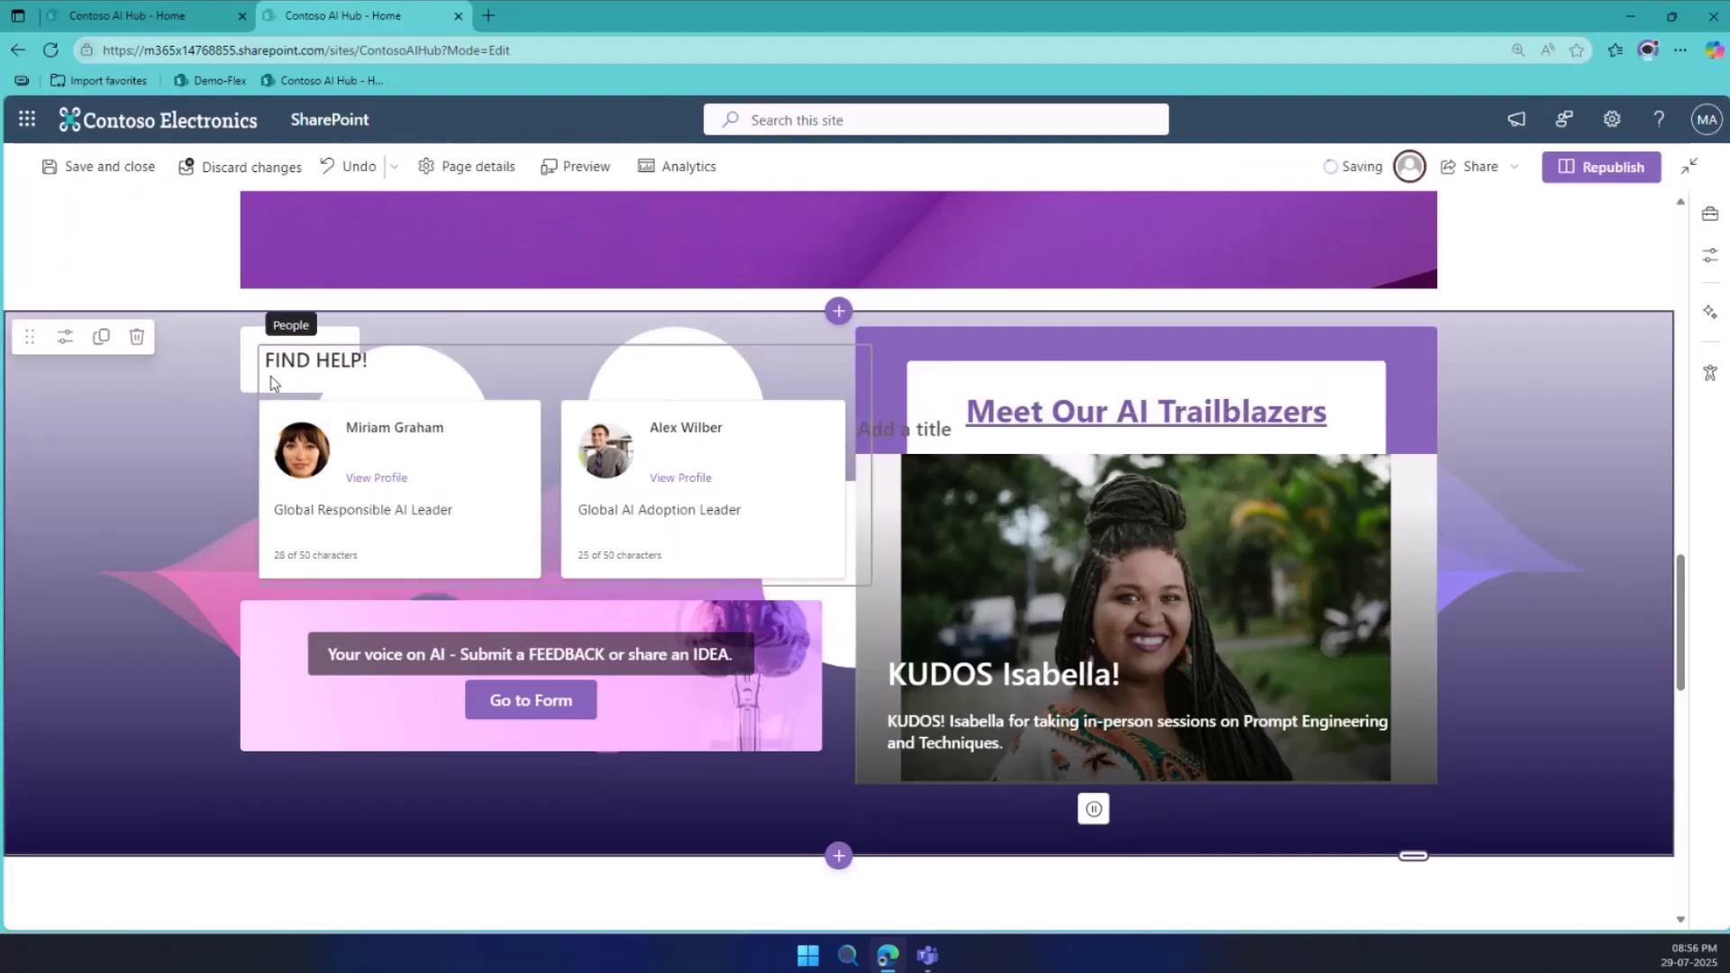
{"action": "left_click", "coordinate": [279, 348]}
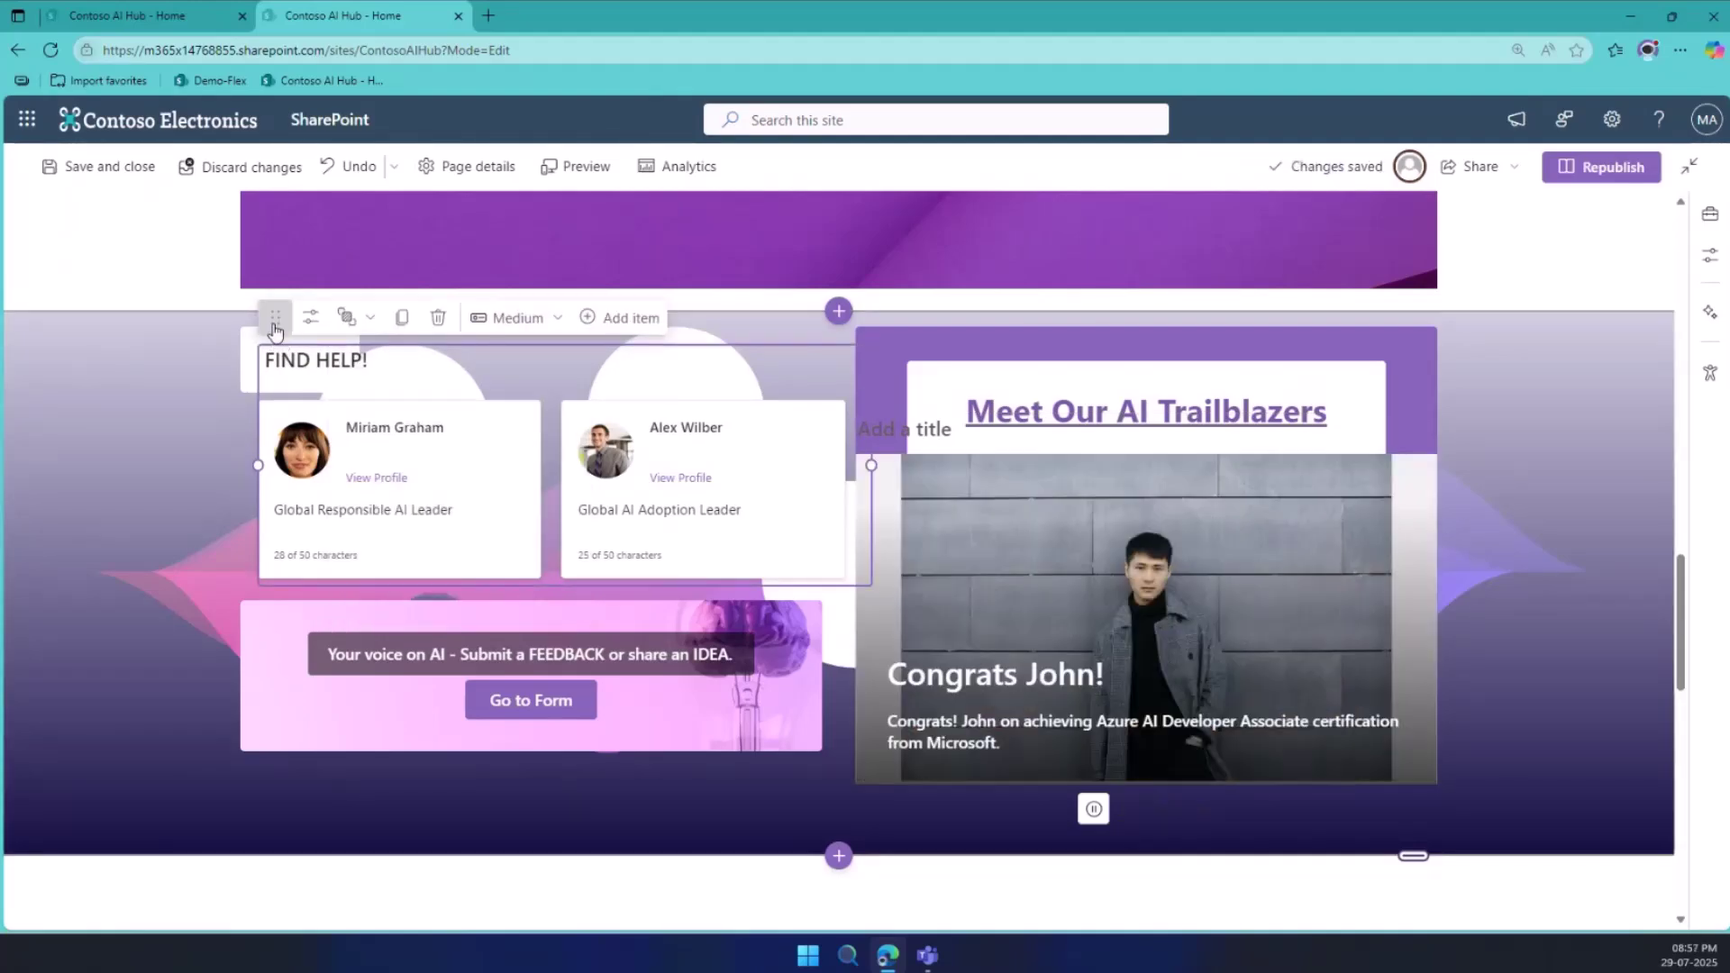
{"action": "left_click_drag", "start_coordinate": [280, 348], "coordinate": [207, 333]}
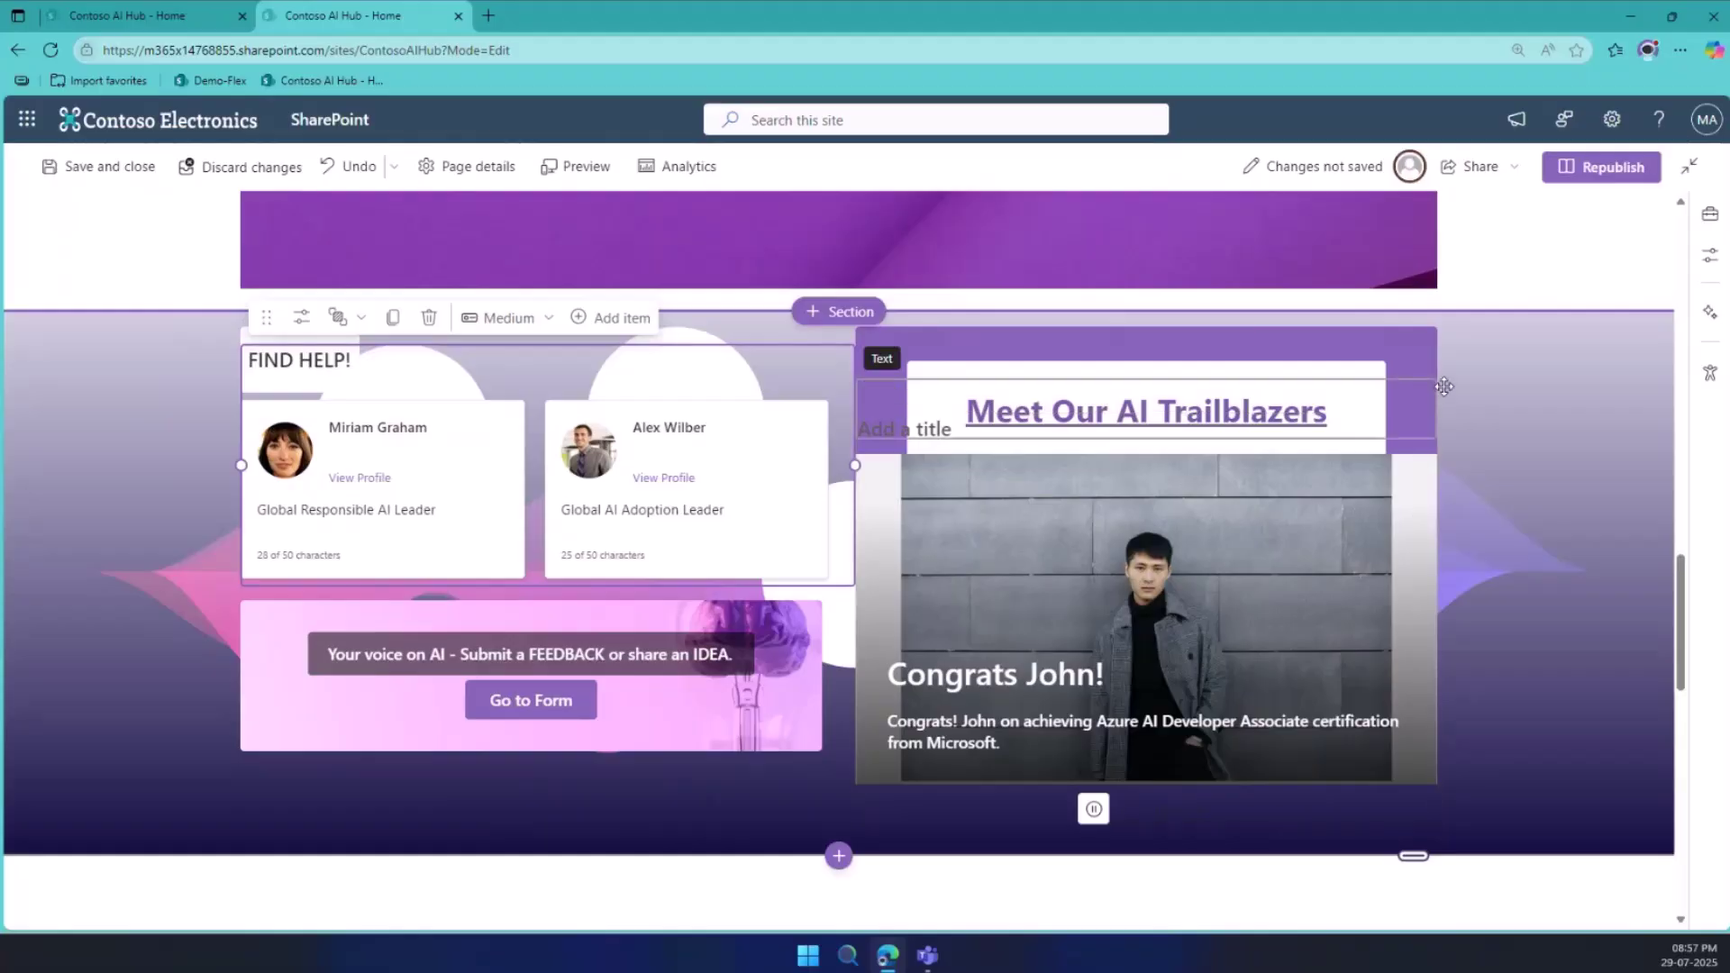
Select the purple image behind the "Meet Our AI Trailblazers" heading and the photo carousel beneath that heading.
{"action": "left_click", "coordinate": [1406, 343]}
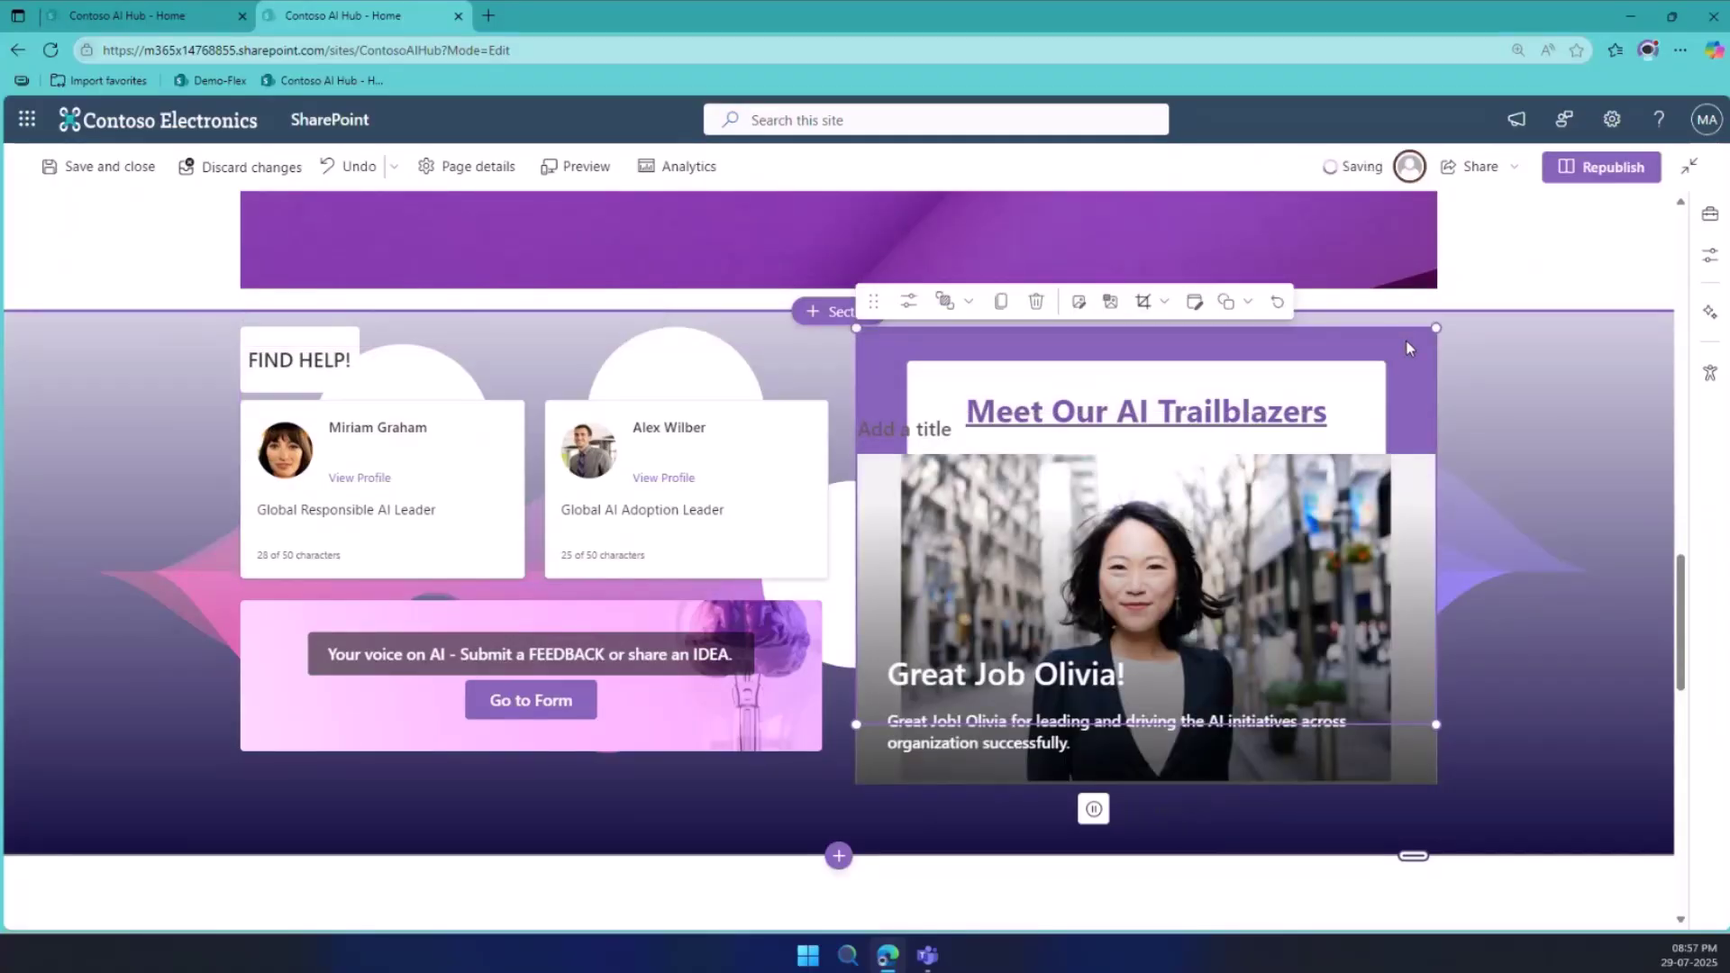
{"action": "left_click", "coordinate": [1258, 384]}
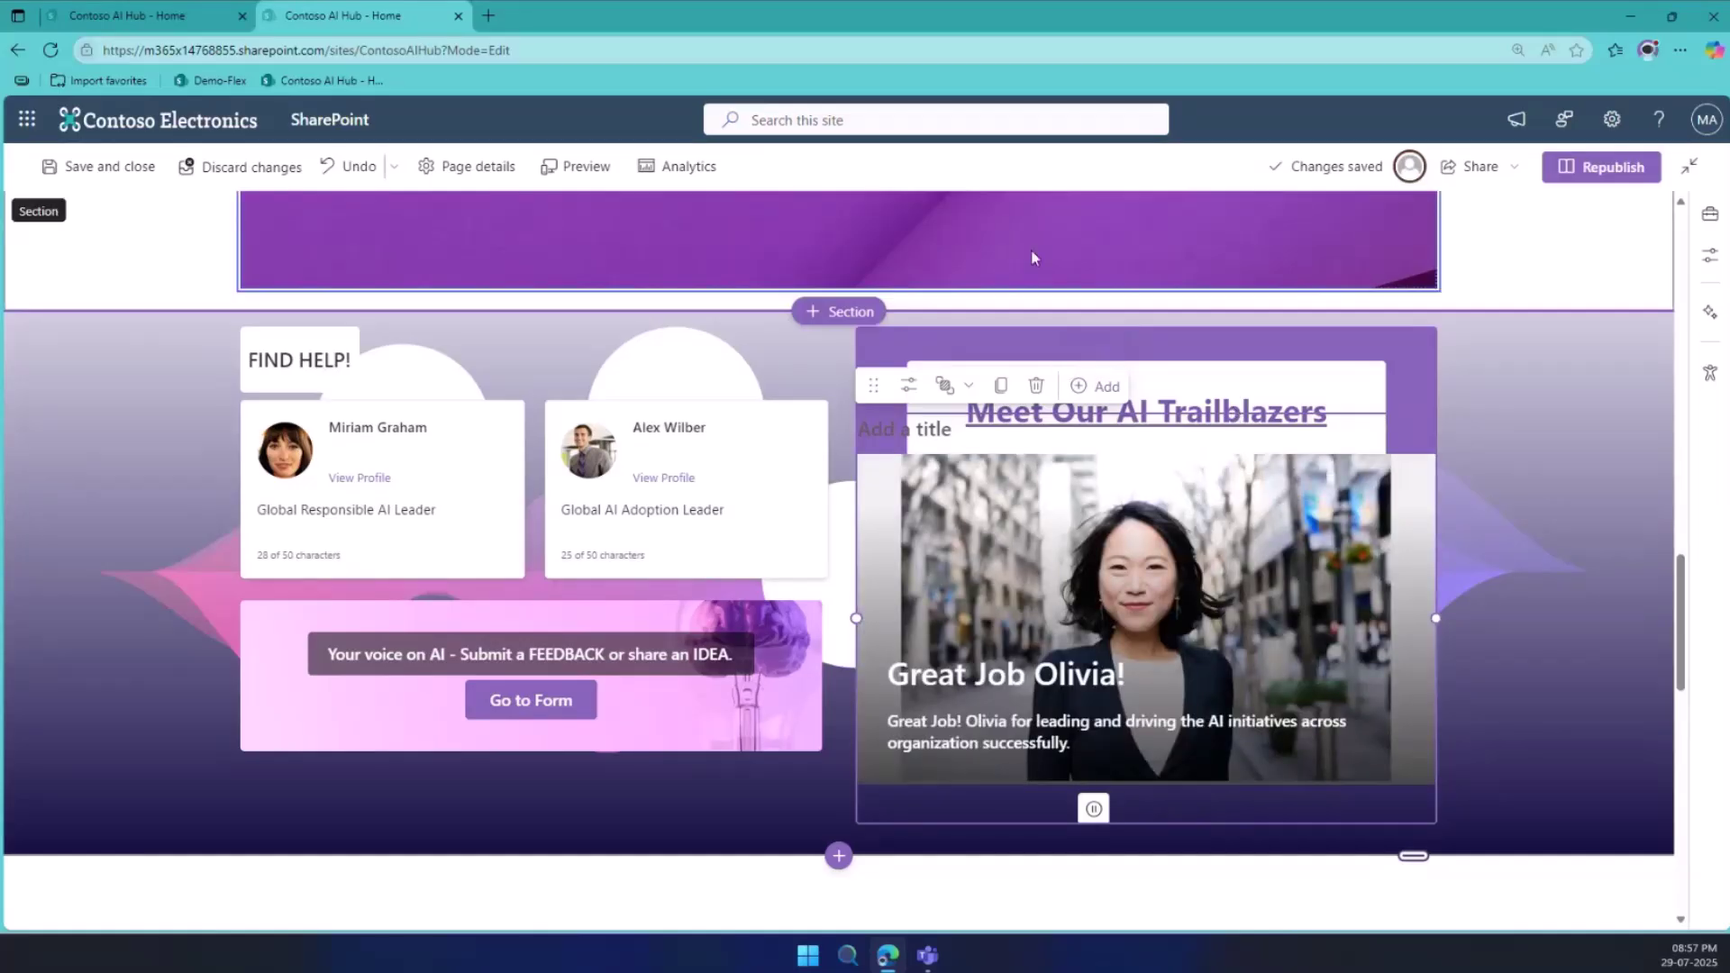
{"action": "left_click_drag", "start_coordinate": [876, 312], "coordinate": [930, 23]}
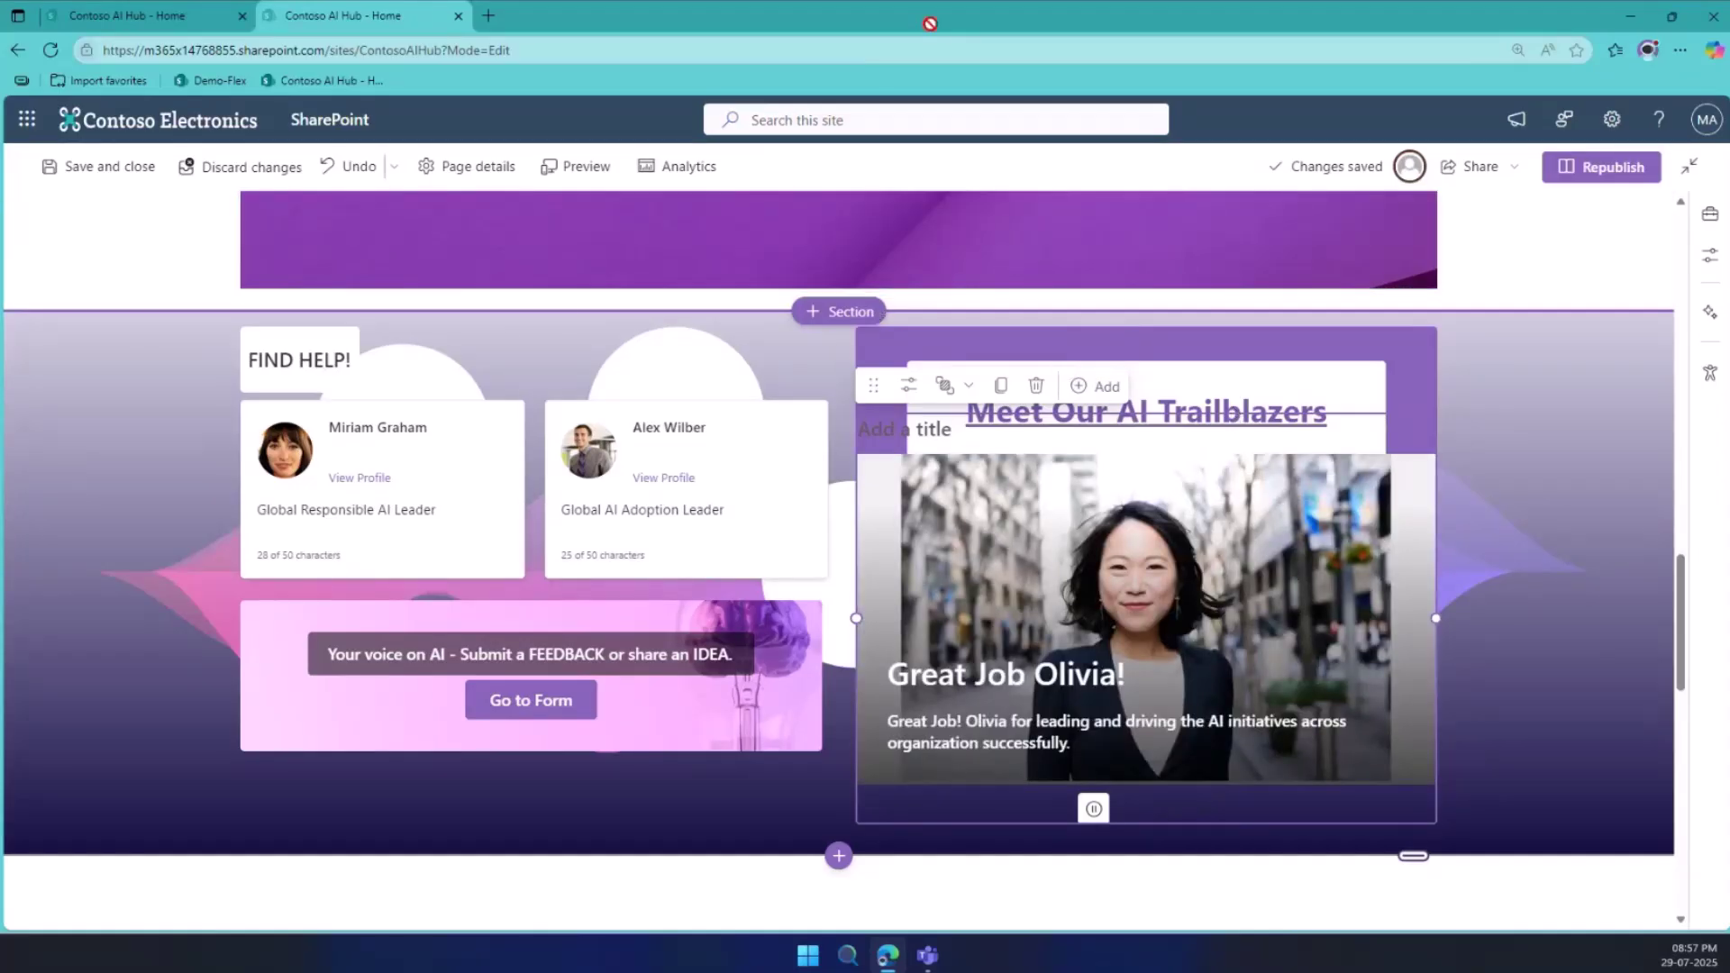